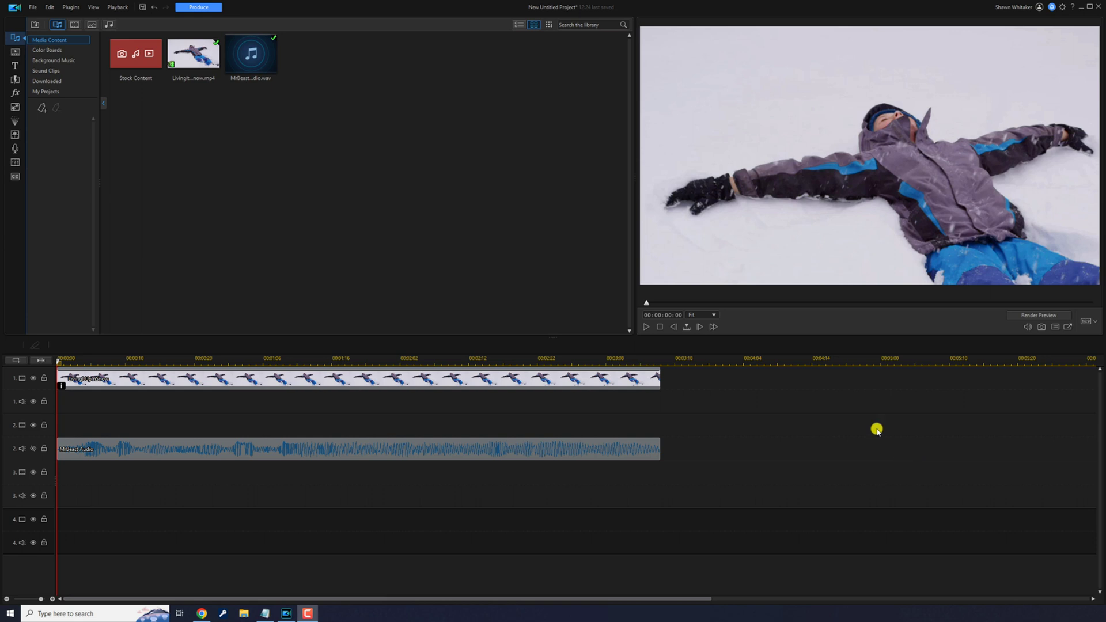
- Play back the snow clip, then place the default My Title template on track 3
left_click(646, 328)
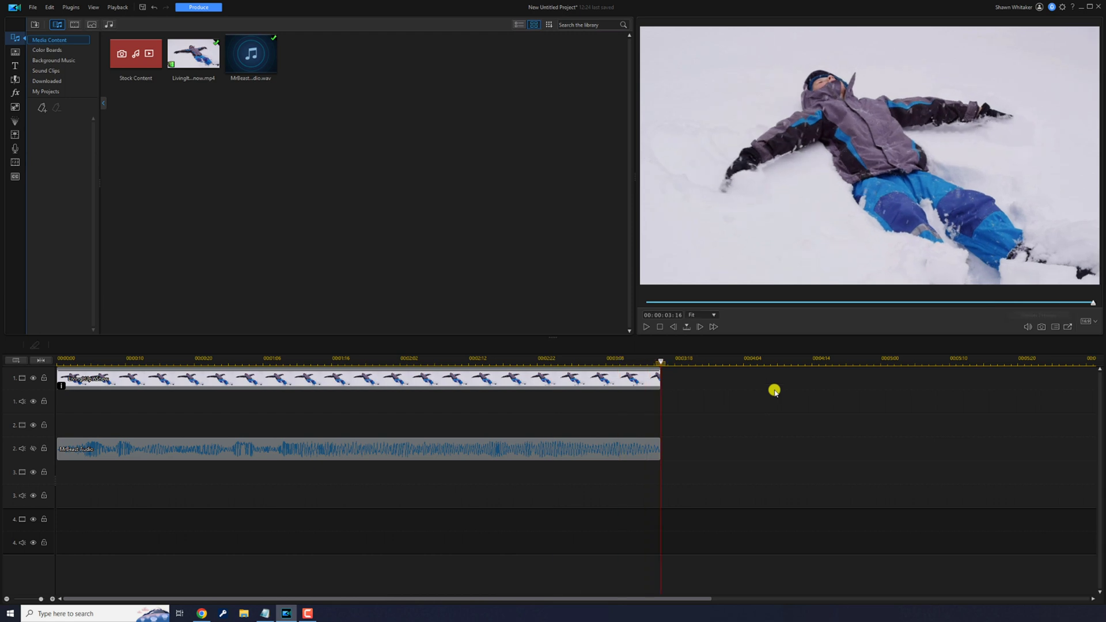
left_click(662, 328)
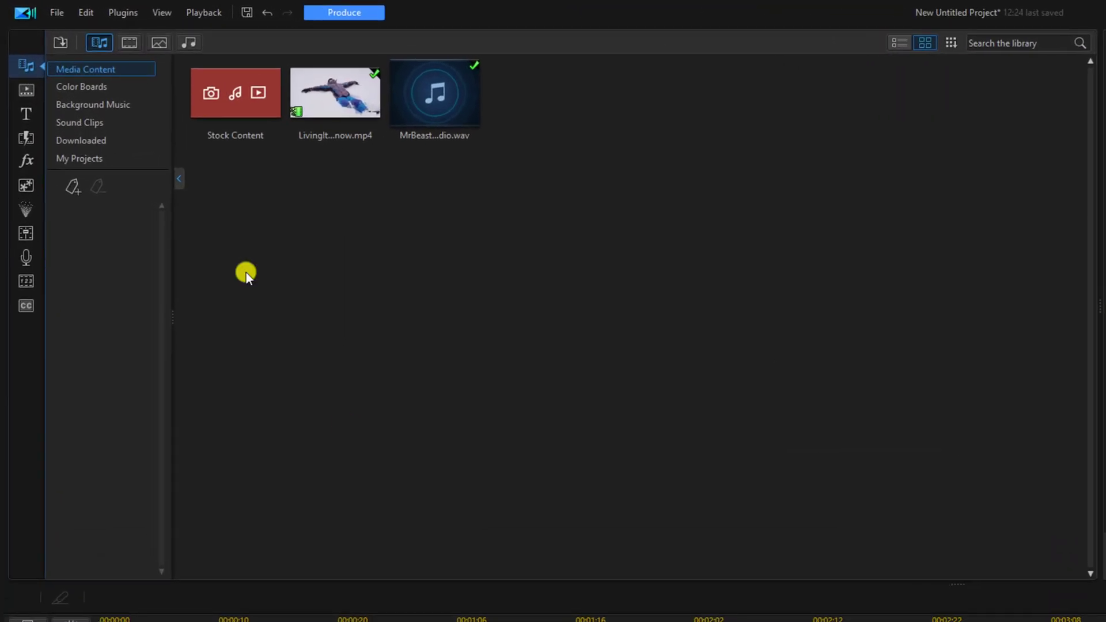
left_click(23, 111)
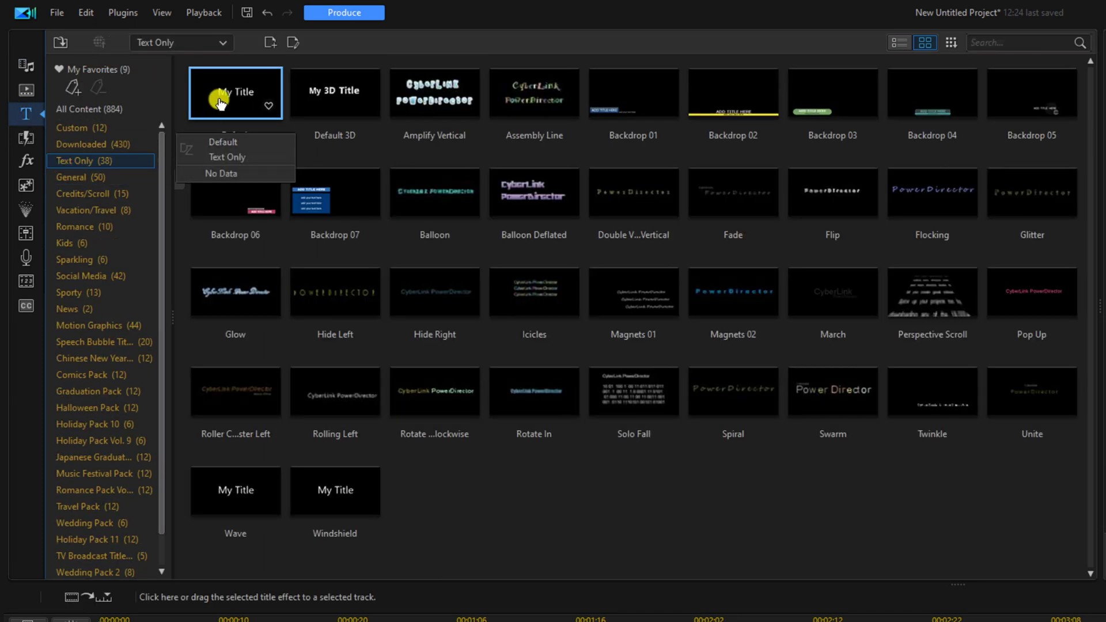
left_click_drag(219, 103, 67, 468)
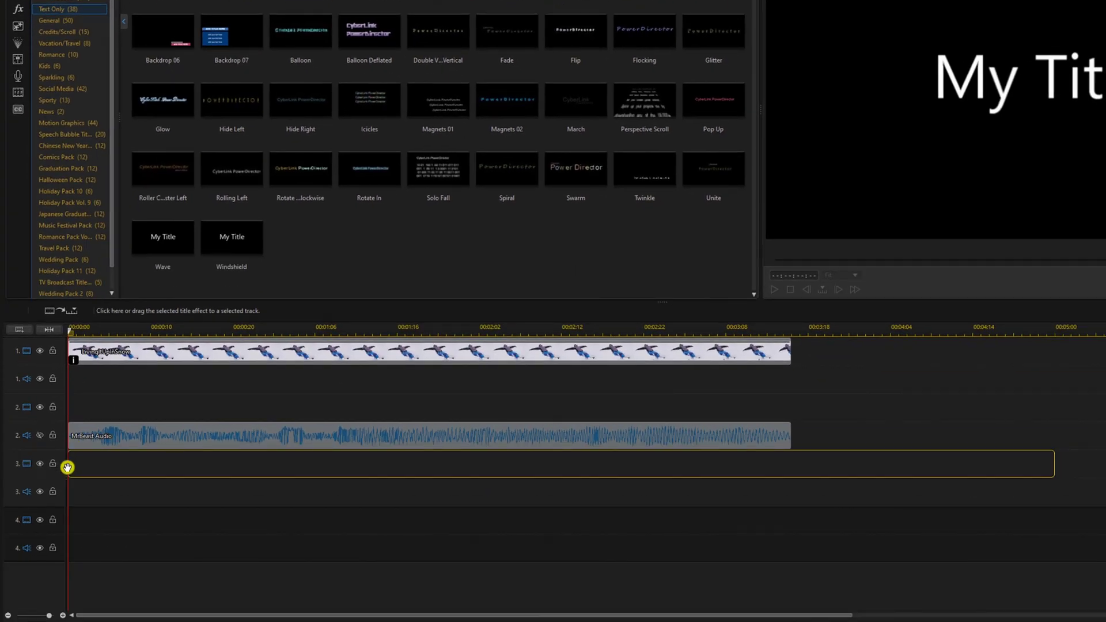
- Trim the My Title clip so it ends with the video at 00:00:03:16
left_click_drag(68, 467, 68, 466)
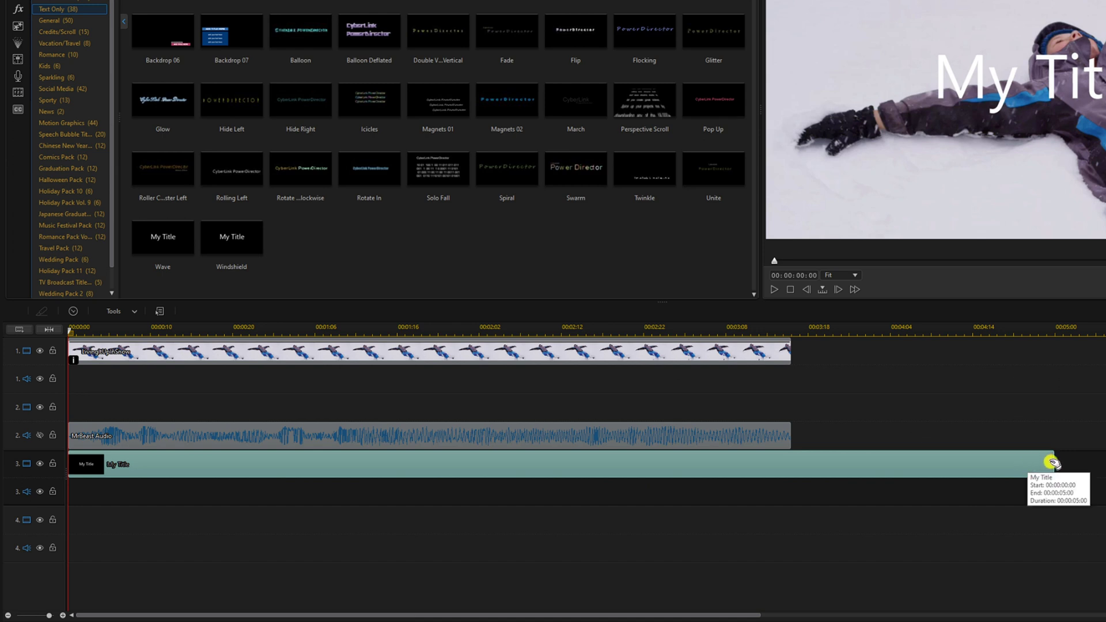
left_click_drag(1054, 466, 794, 473)
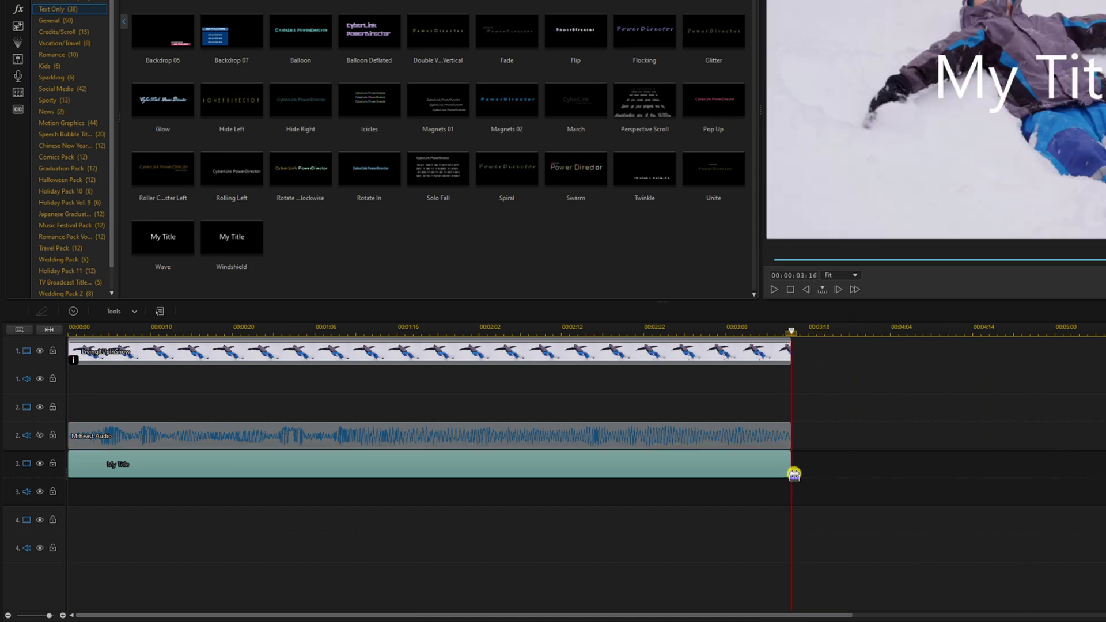
double_click(566, 471)
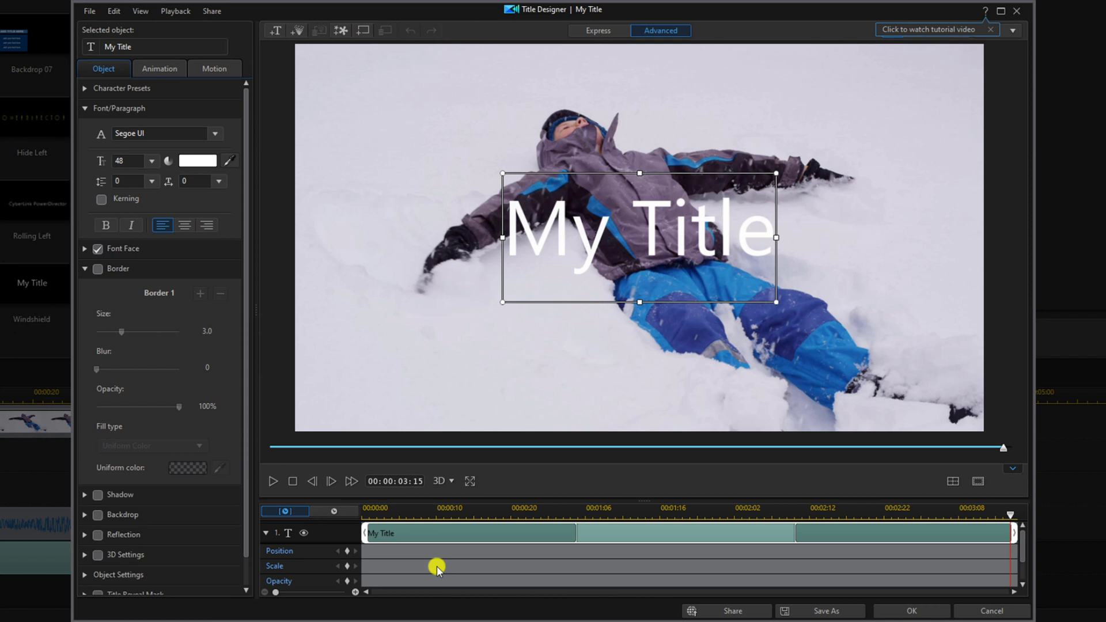
- Select all the title text and set its font to Komika Axis
left_click(522, 230)
double_click(523, 228)
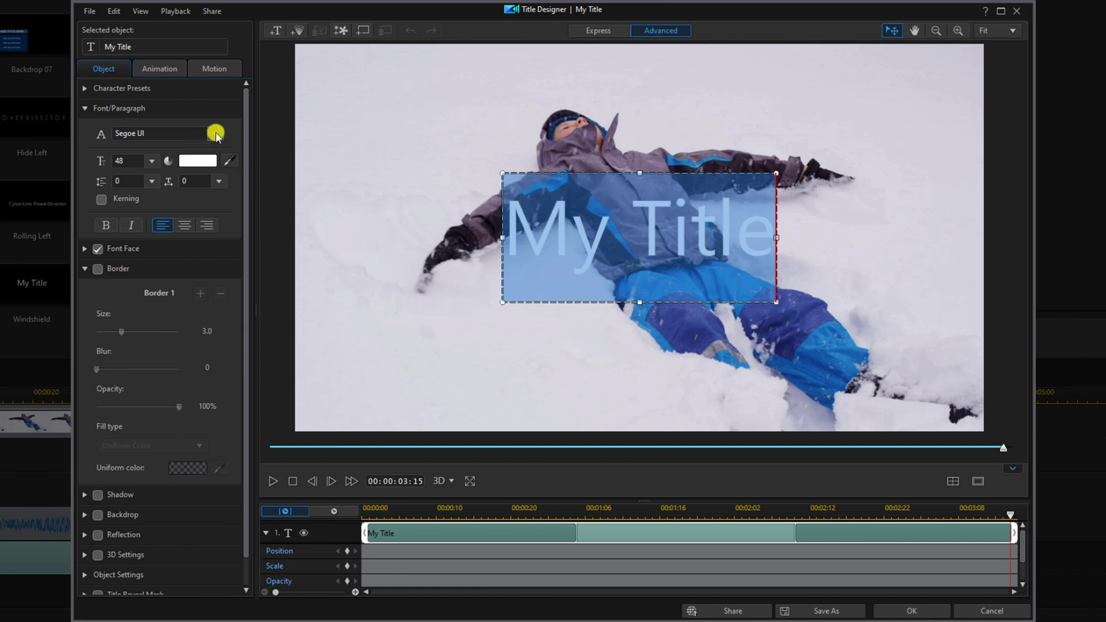
left_click(218, 135)
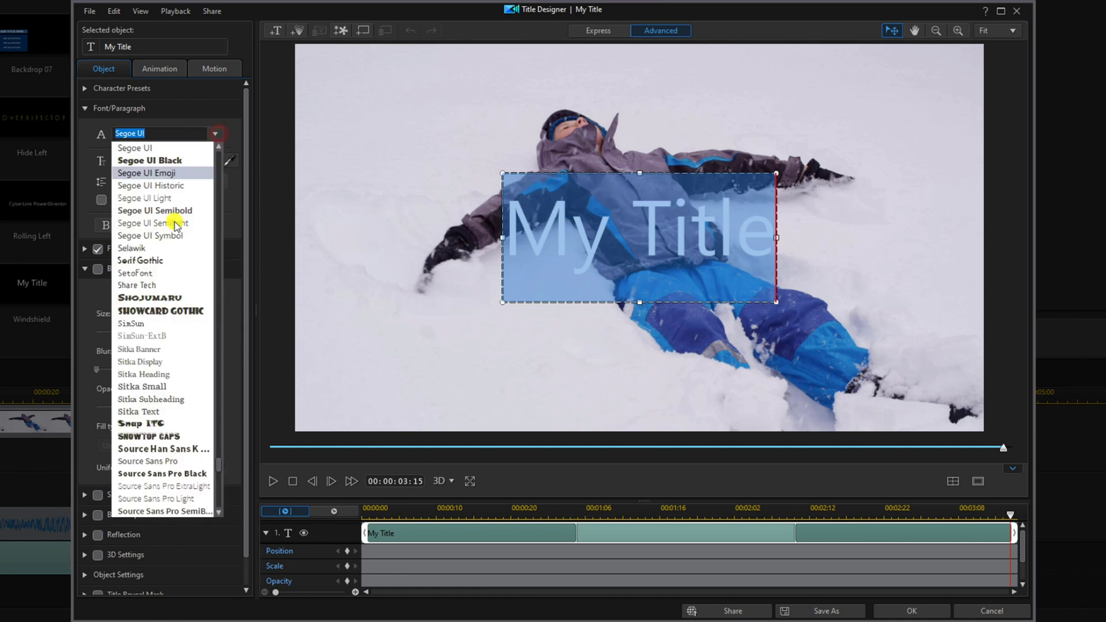
scroll(219, 224, "up", 8)
scroll(180, 232, "up", 15)
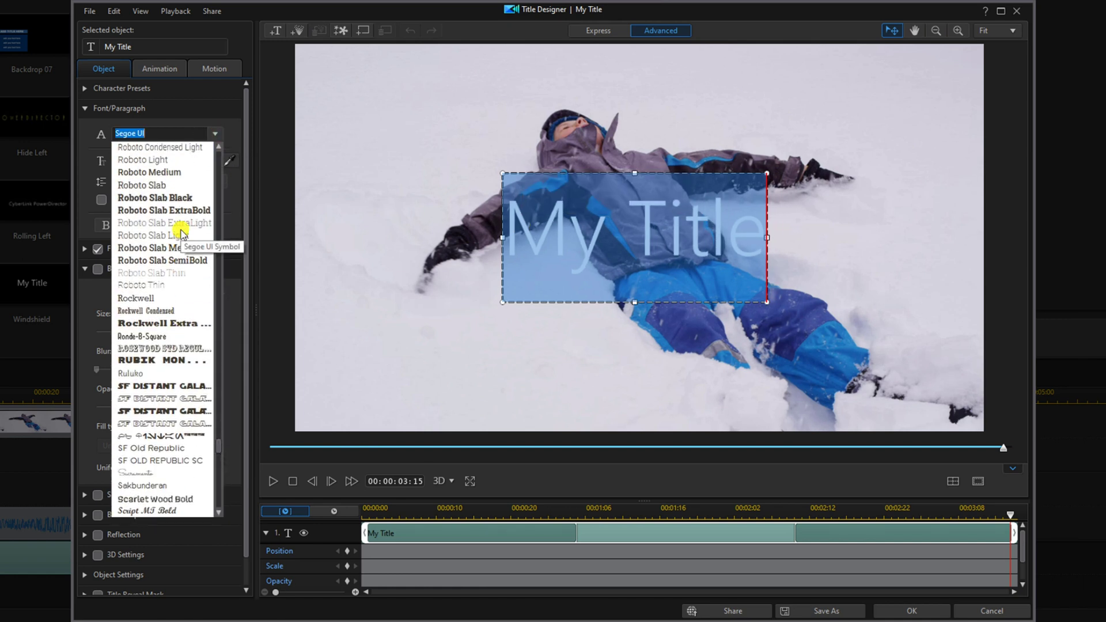
scroll(180, 232, "up", 15)
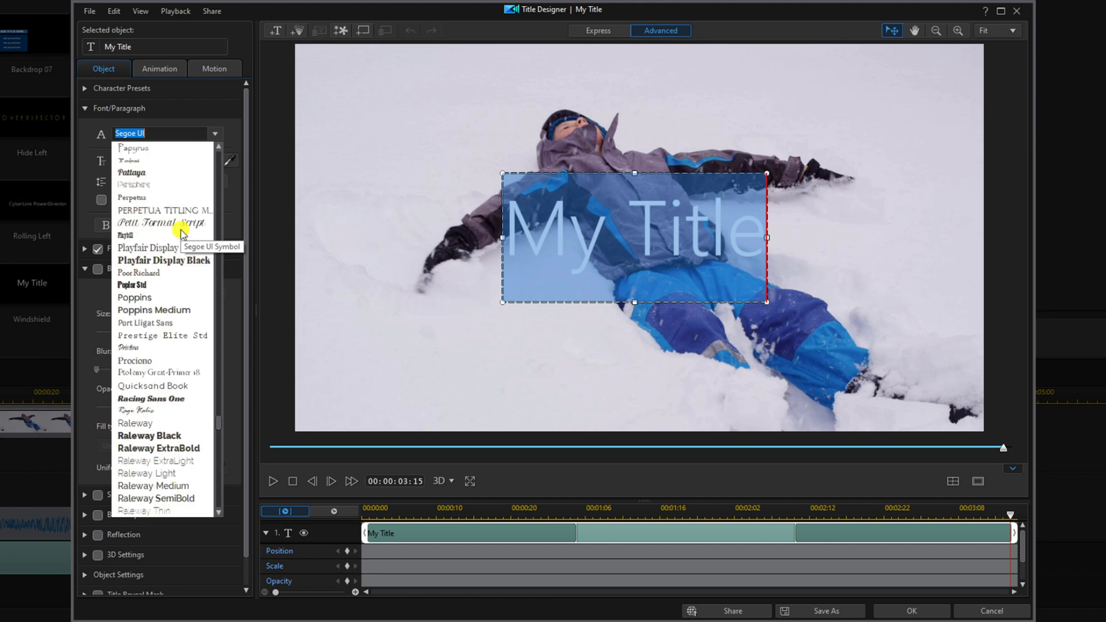
scroll(181, 233, "up", 15)
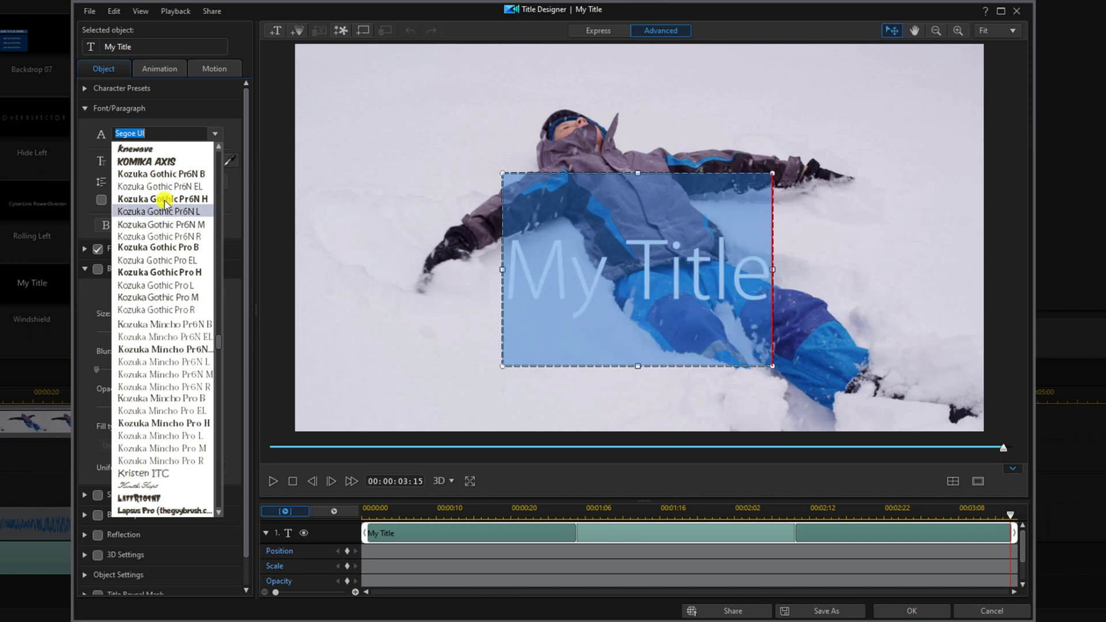
left_click(183, 163)
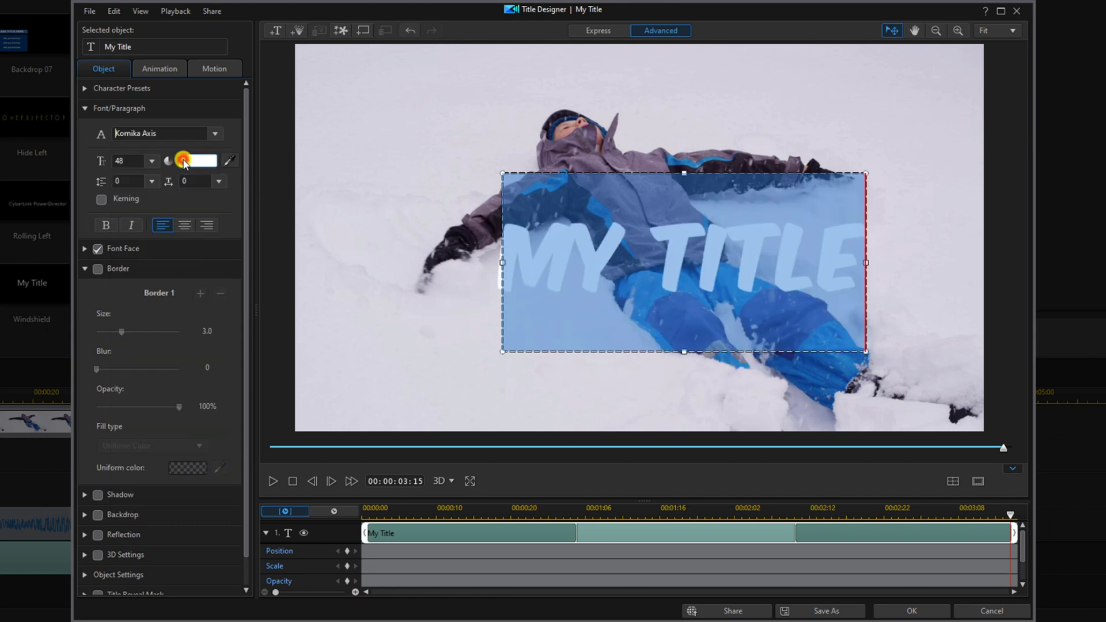
- Enable the title border, colour it black and set its size to 5.0
left_click(98, 269)
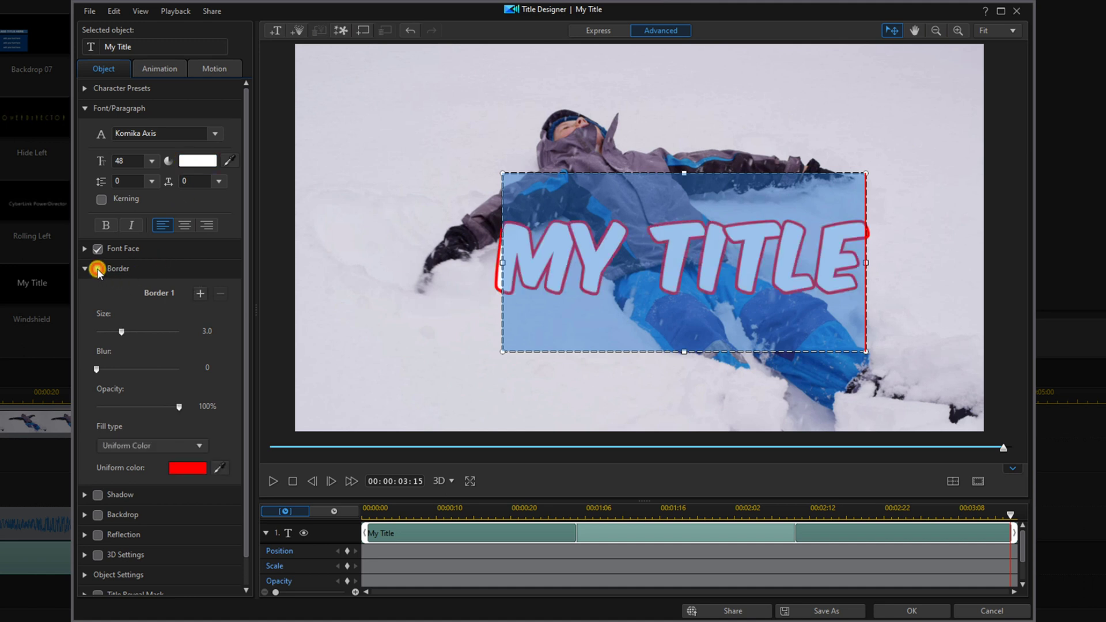
left_click(188, 468)
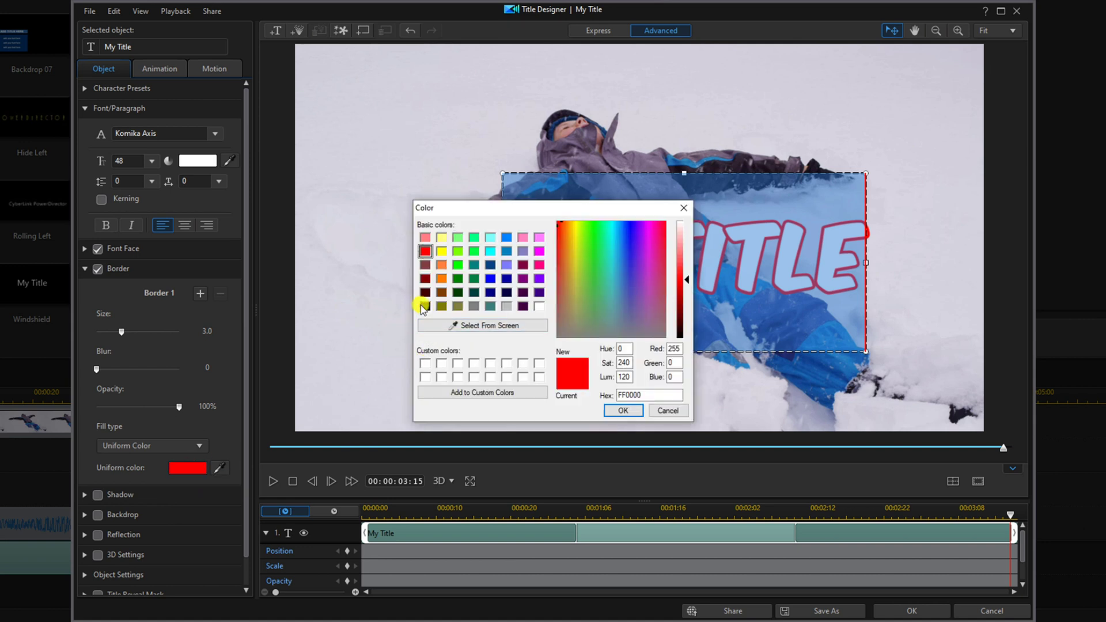
left_click(424, 306)
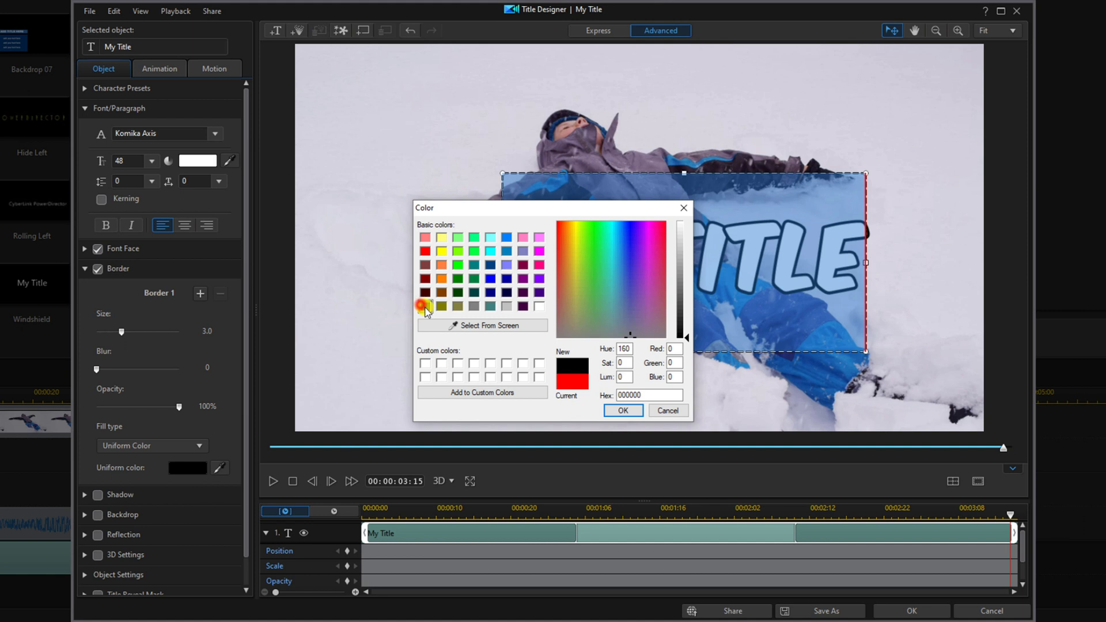
left_click(617, 411)
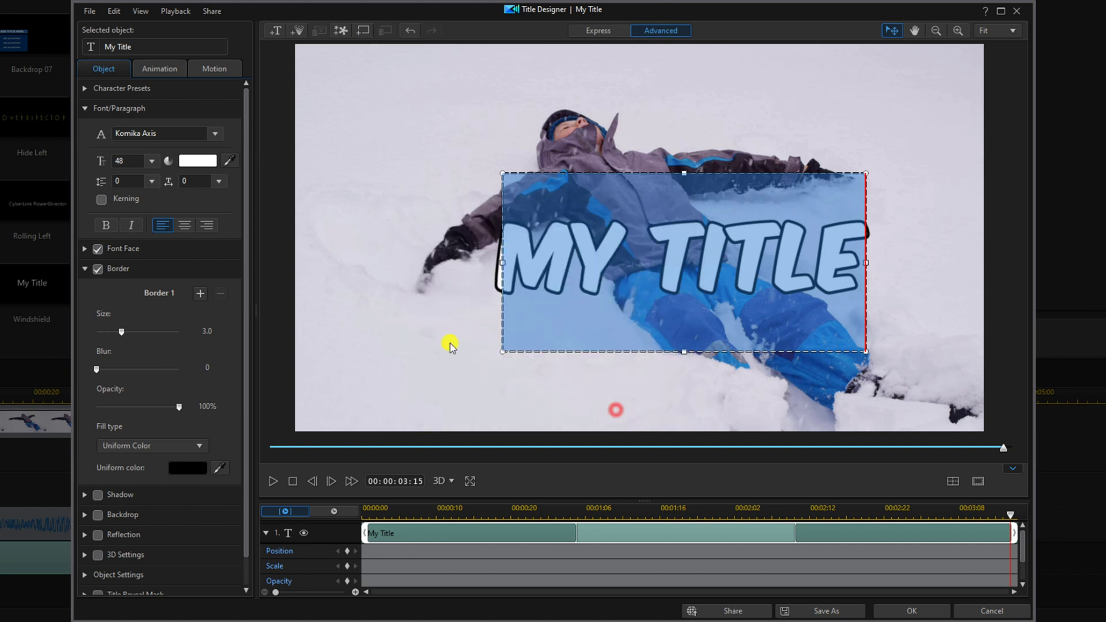
double_click(212, 332)
key("Return")
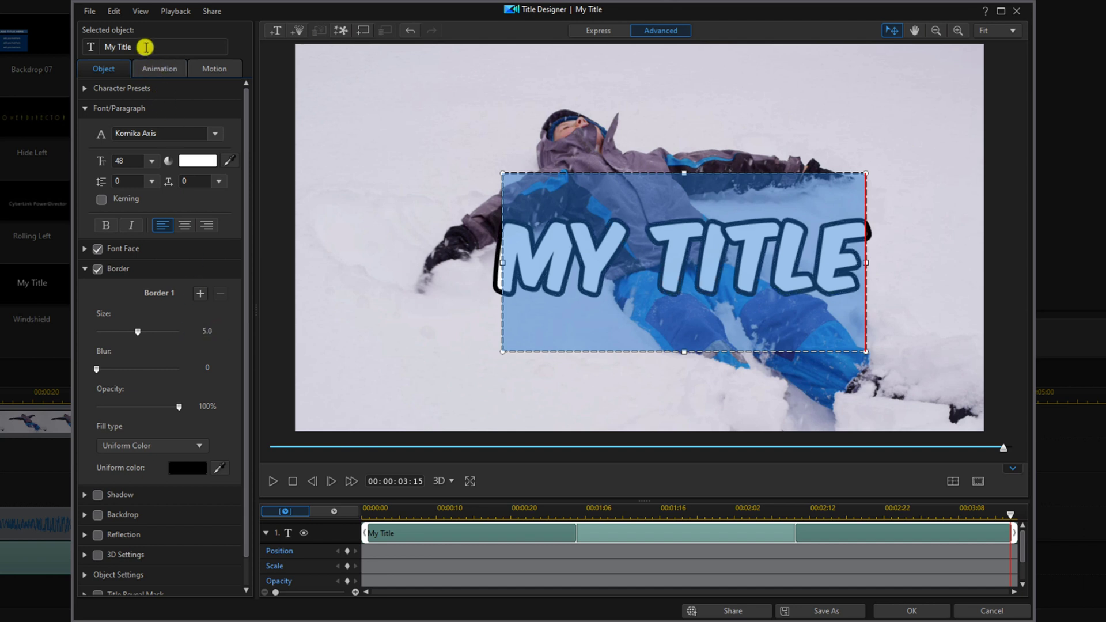
- Change the title text to 'we've just', centred horizontally along the frame's bottom edge
left_click_drag(146, 48, 83, 47)
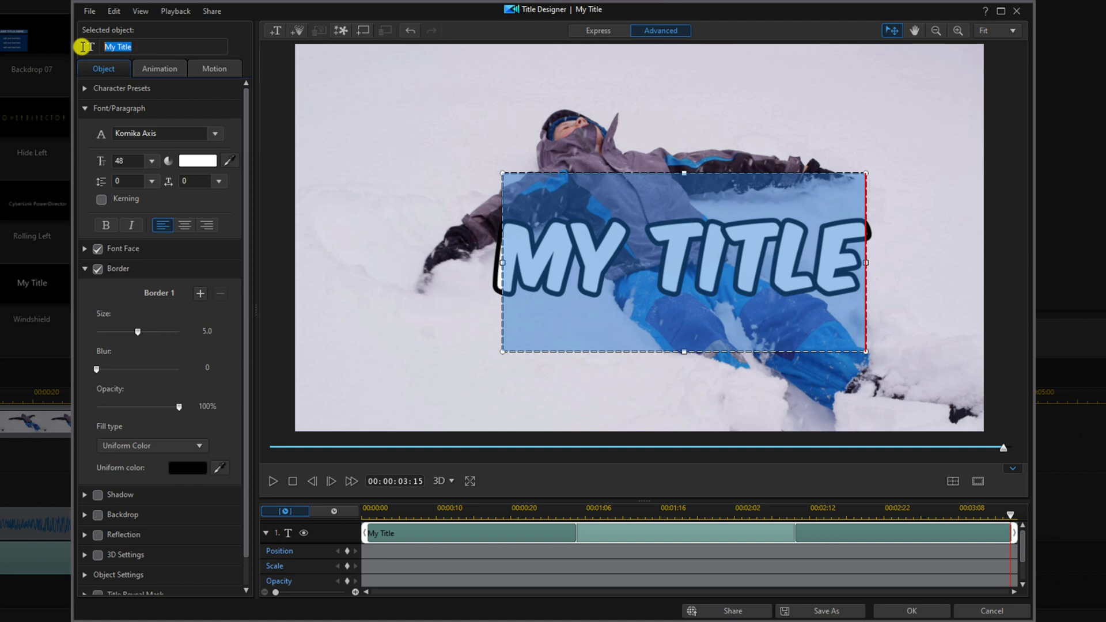
type("we've just")
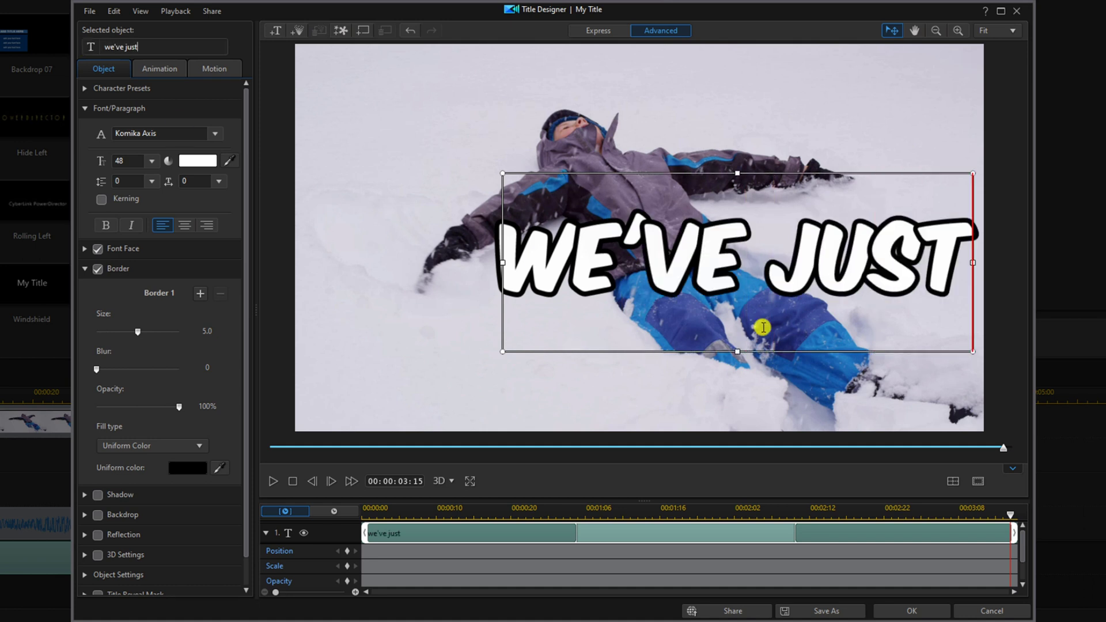
left_click(951, 482)
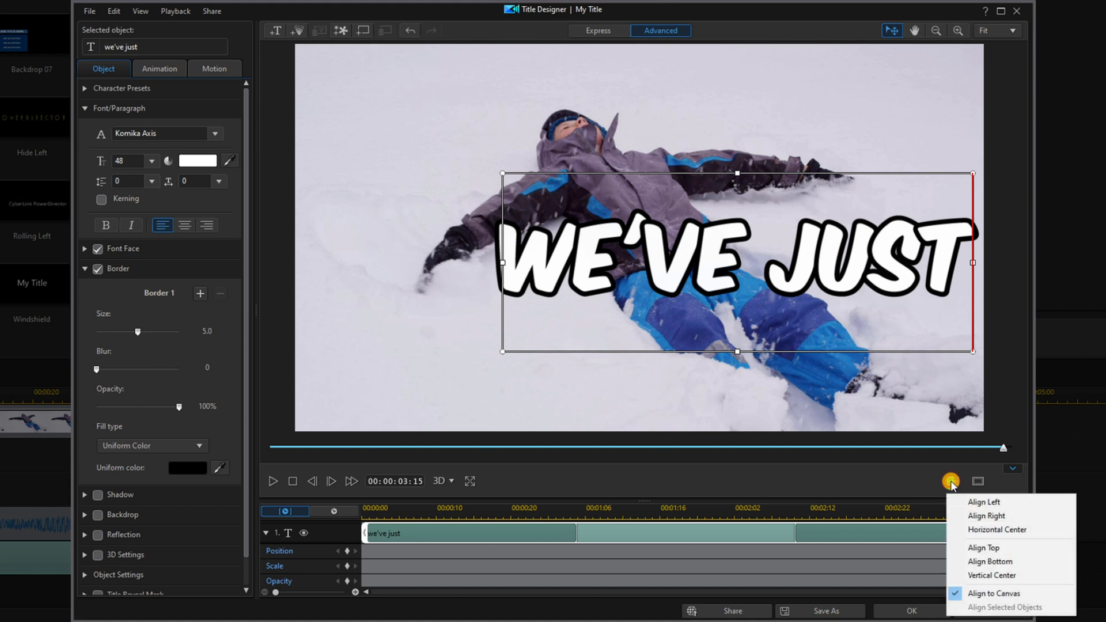
left_click(1003, 529)
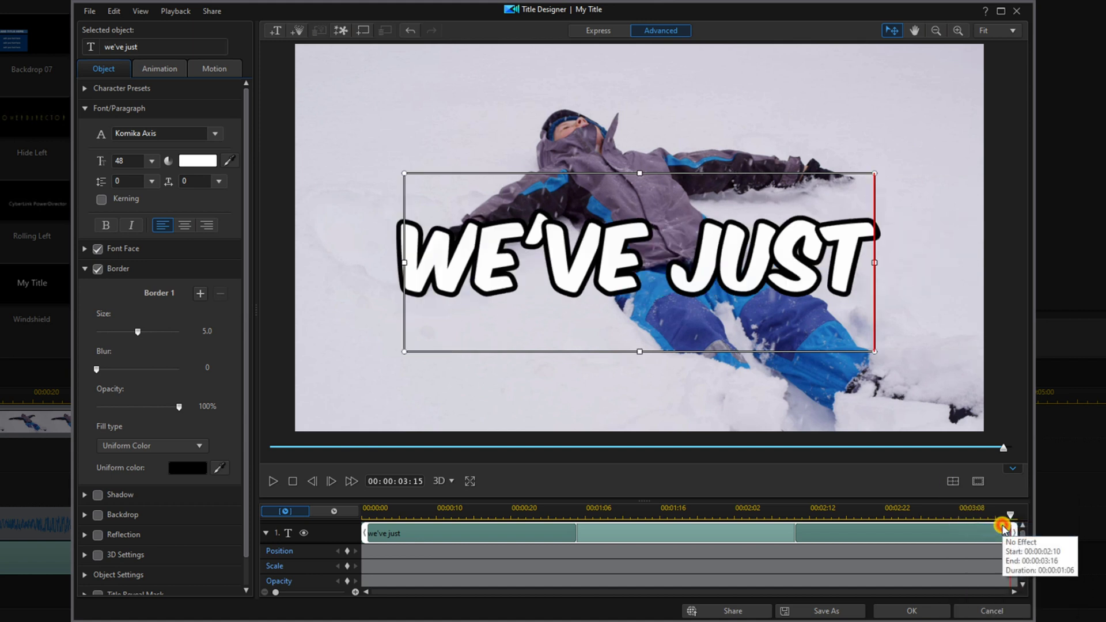
left_click(954, 481)
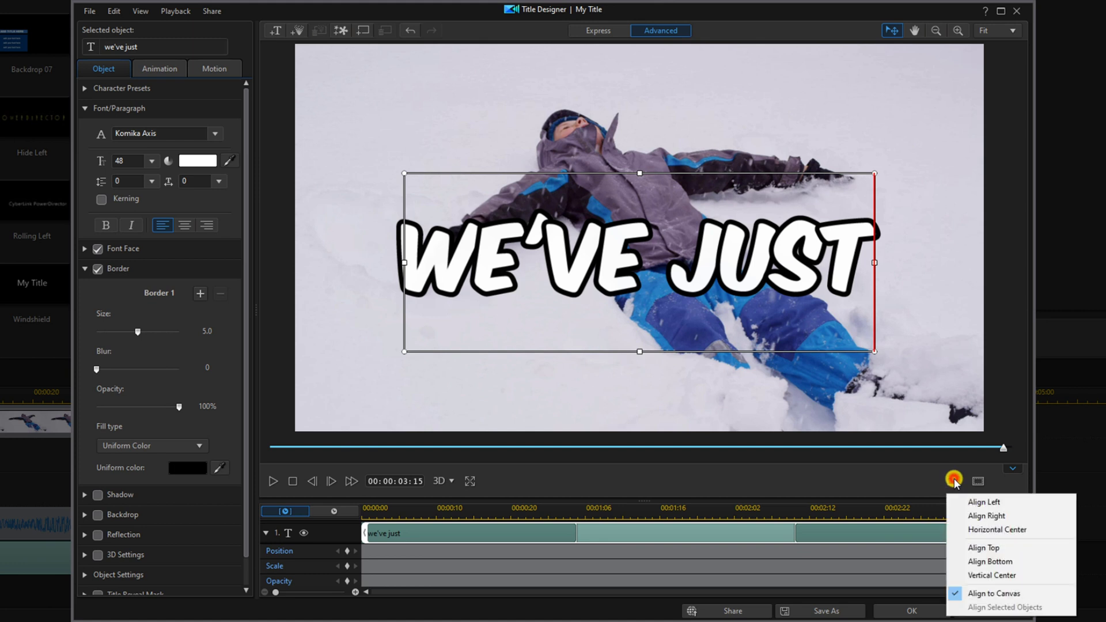
left_click(978, 562)
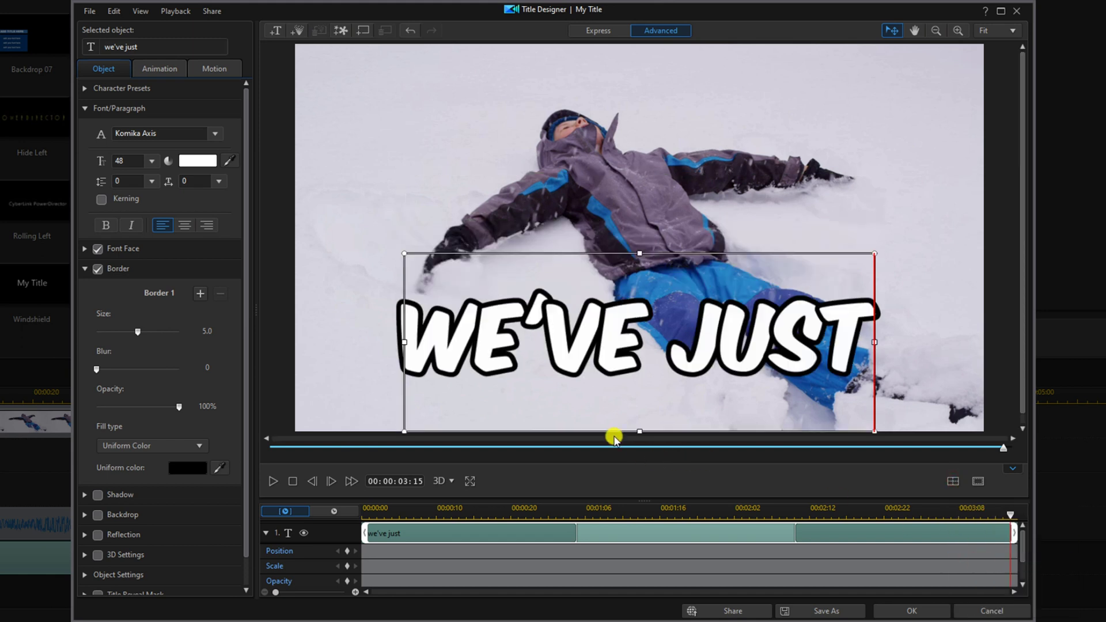
- Apply the Zoom in-animation to the caption and extend its out-animation to the clip end
left_click(159, 68)
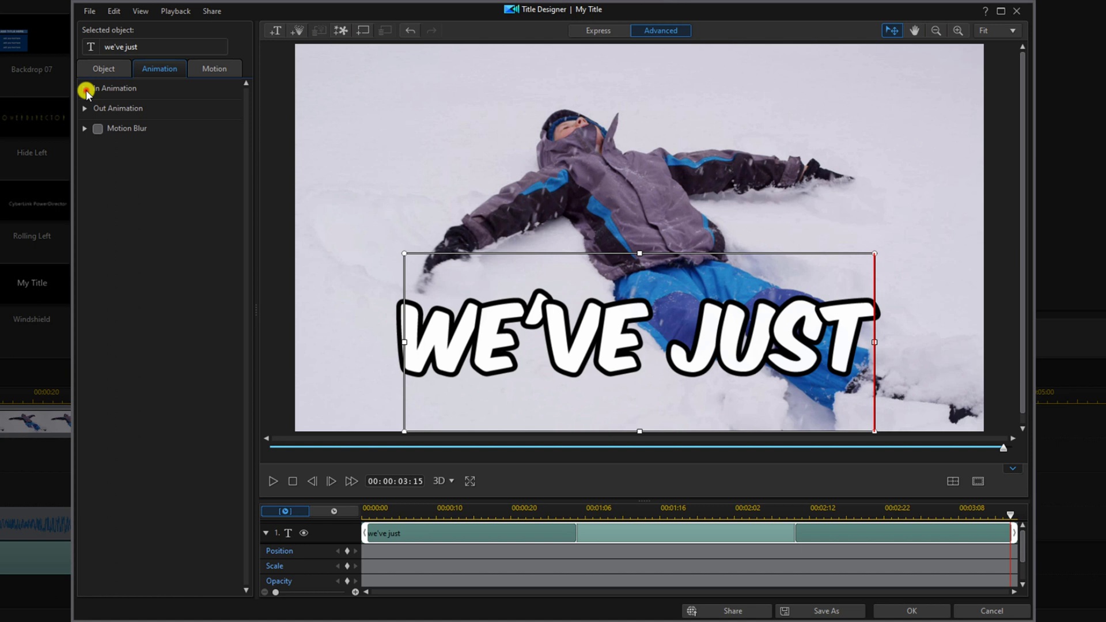
left_click(86, 90)
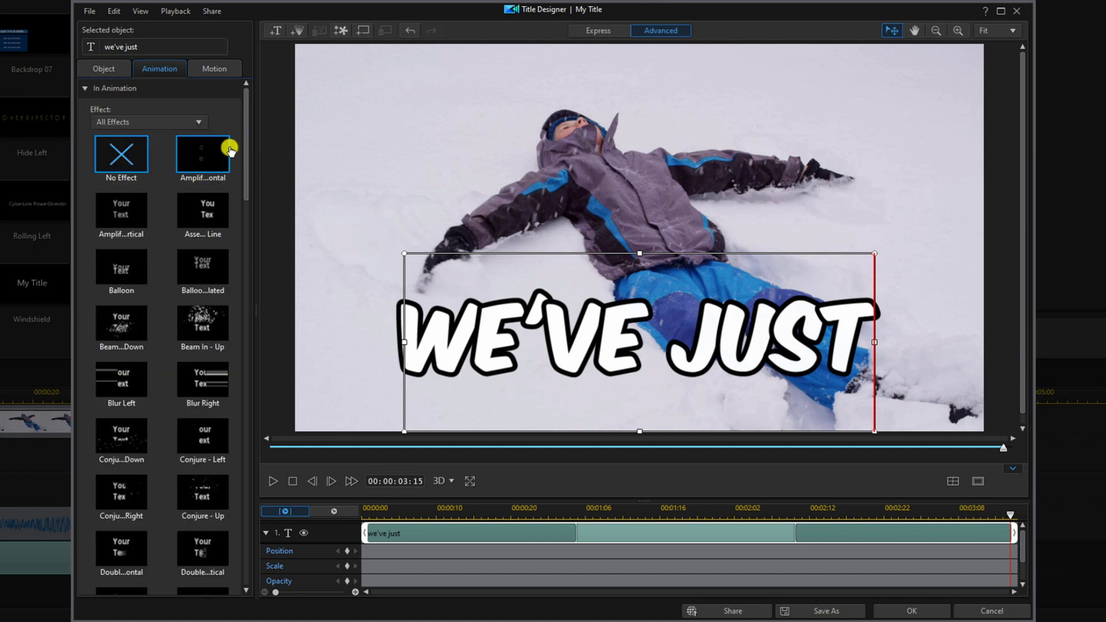
left_click_drag(247, 133, 246, 520)
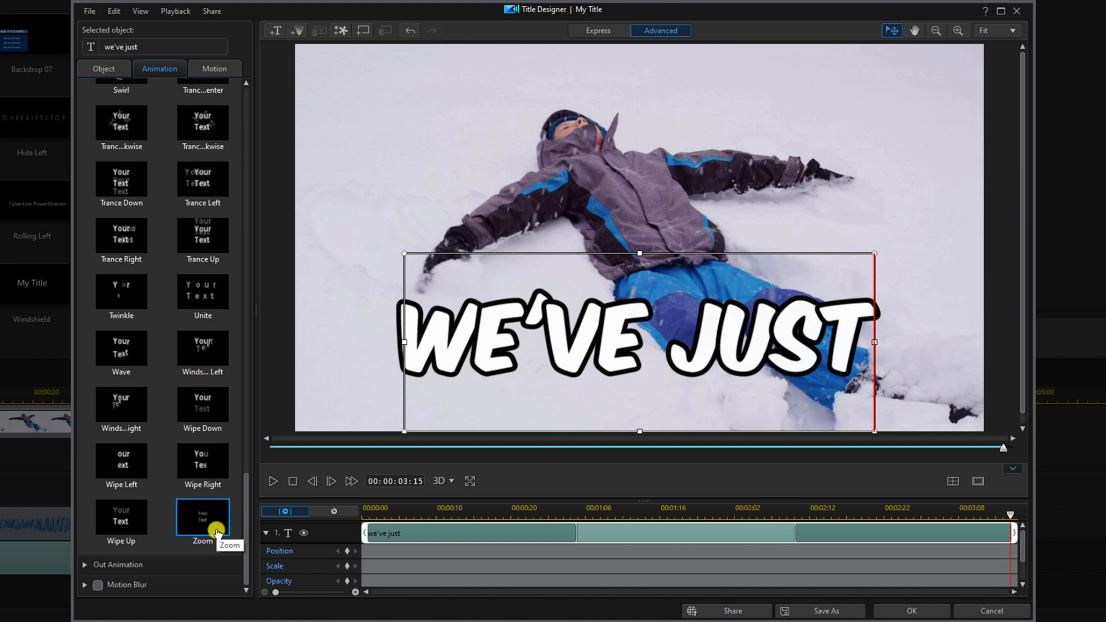
left_click(216, 531)
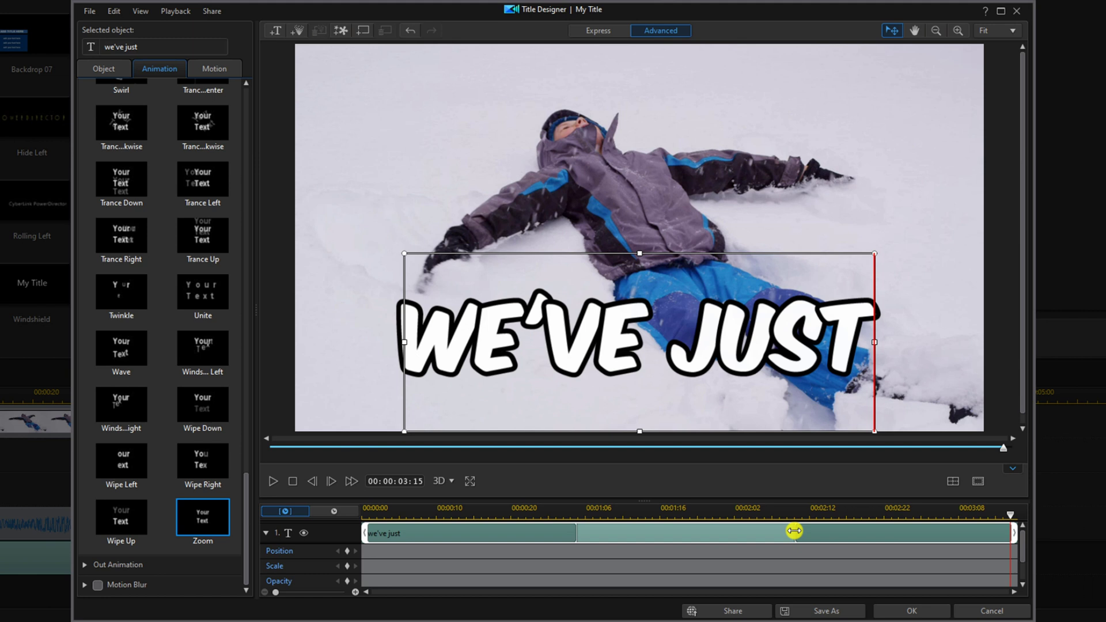
left_click_drag(794, 531, 1012, 533)
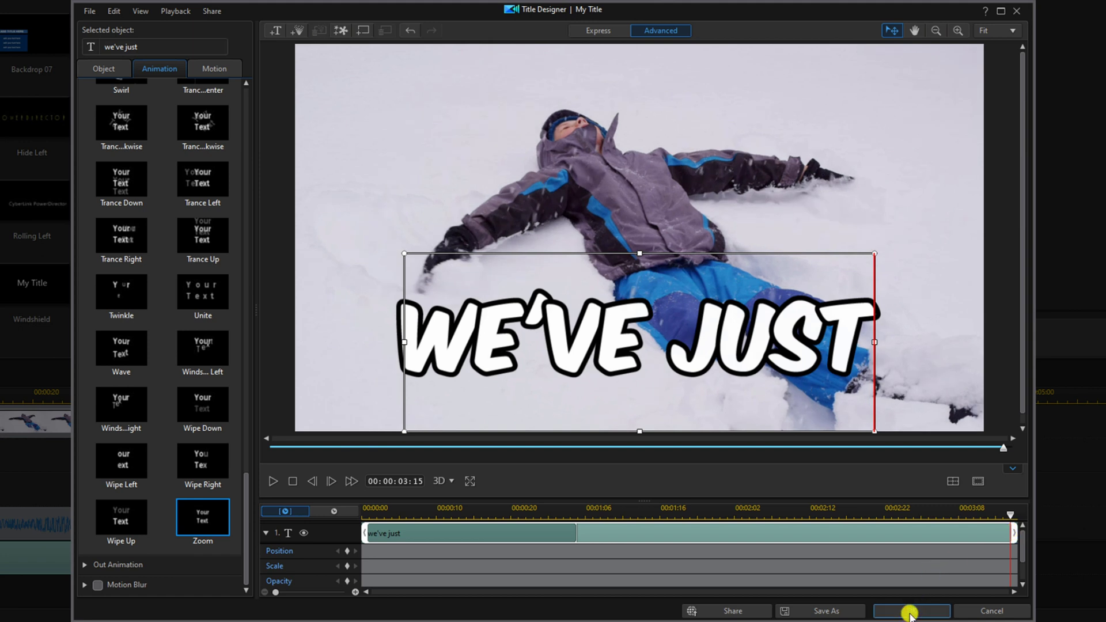
- Back on the timeline, split the caption clip at the first three word boundaries
left_click(909, 612)
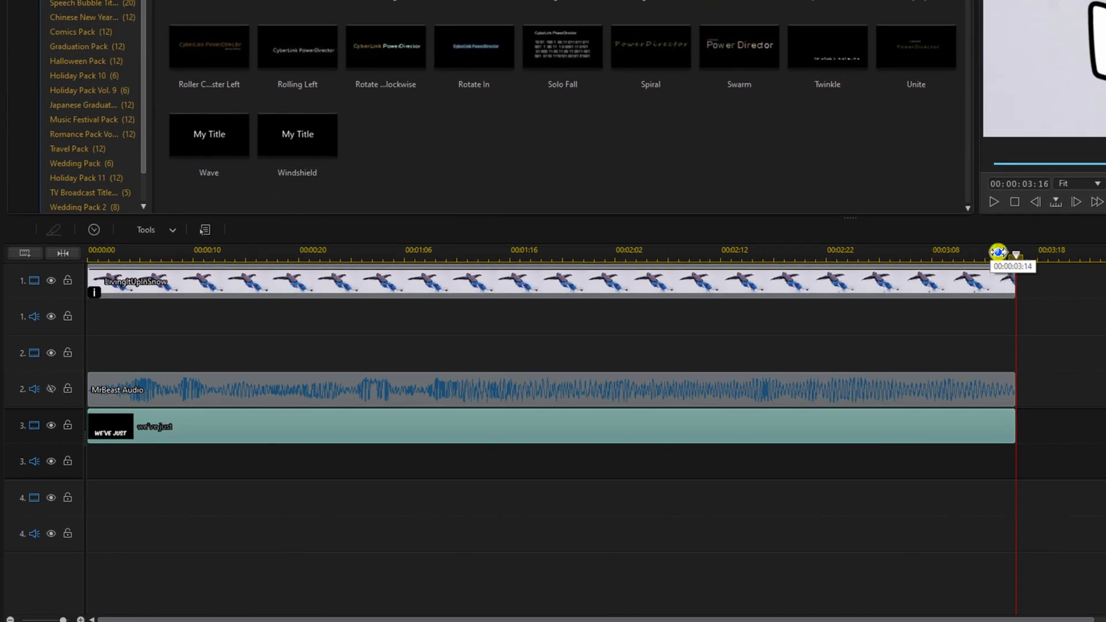
left_click_drag(1012, 255, 219, 312)
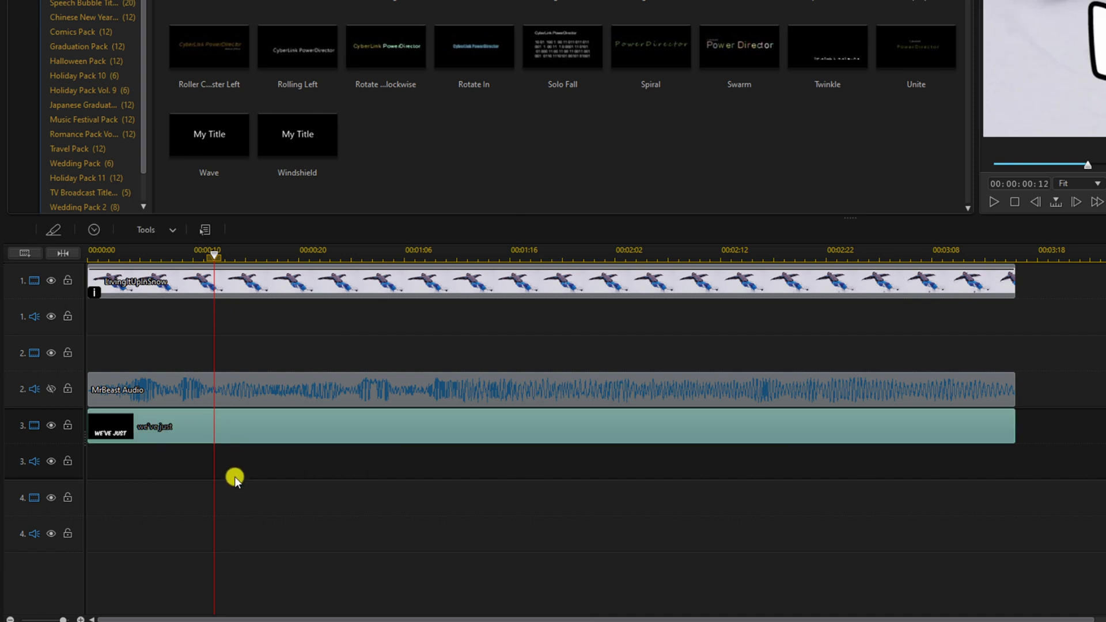
key("ctrl+t")
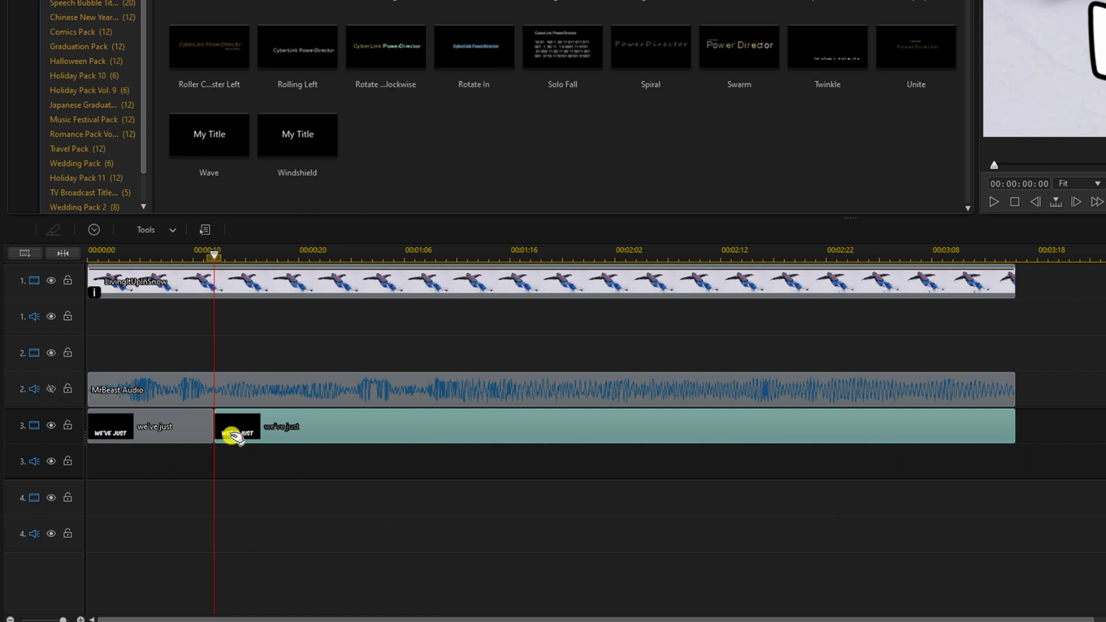
left_click(314, 476)
left_click(551, 437)
key("ctrl+t")
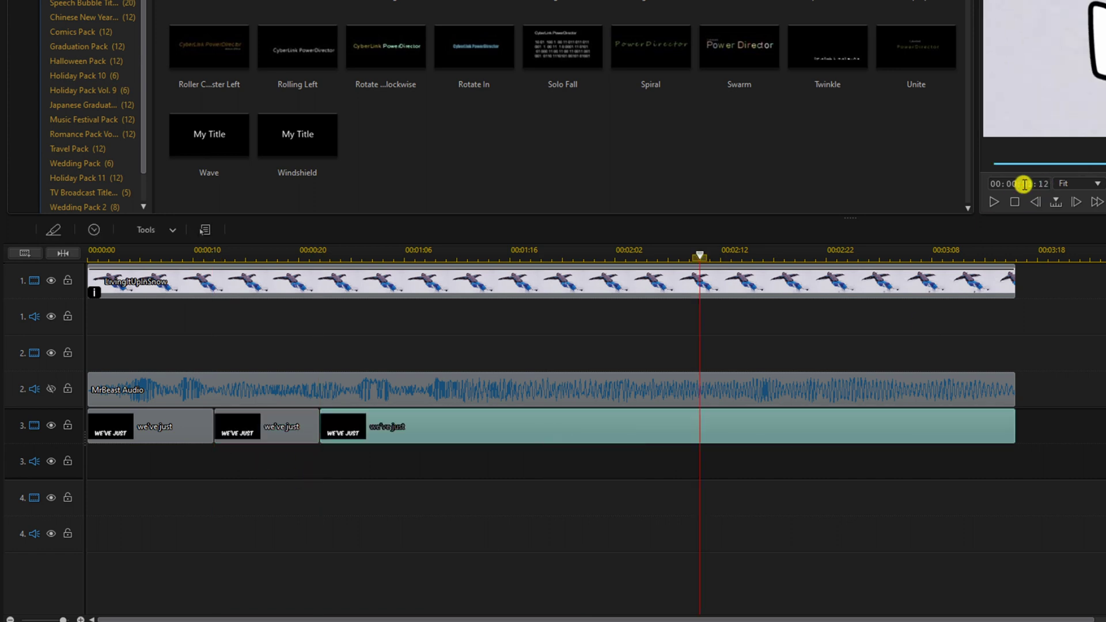
left_click(467, 253)
left_click(559, 428)
key("ctrl+t")
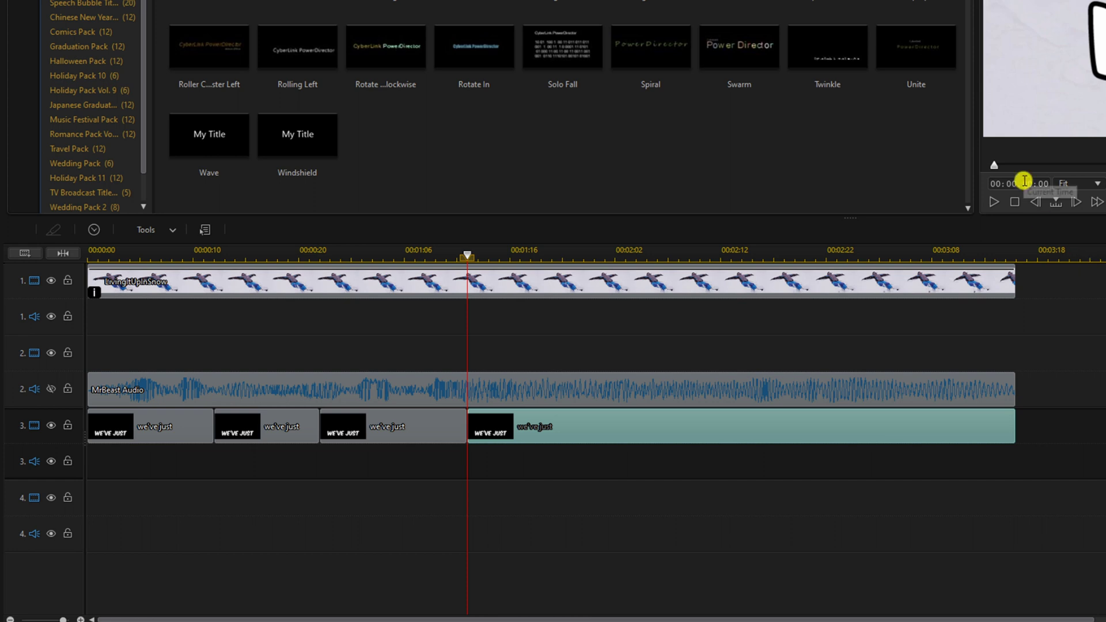
- Split the remaining caption at further word boundaries, including timecode 120, then return to start
left_click(1022, 184)
type("120")
key("Return")
left_click(776, 435)
key("ctrl+t")
left_click(1030, 185)
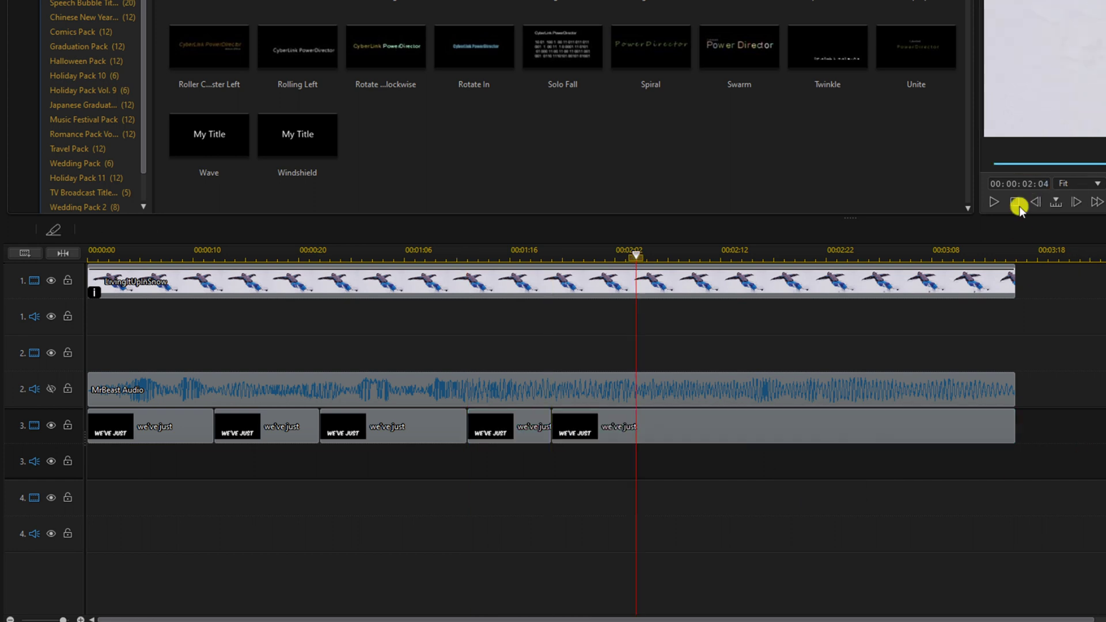
key("ctrl+t")
key("space")
key("space")
left_click(780, 437)
key("ctrl+t")
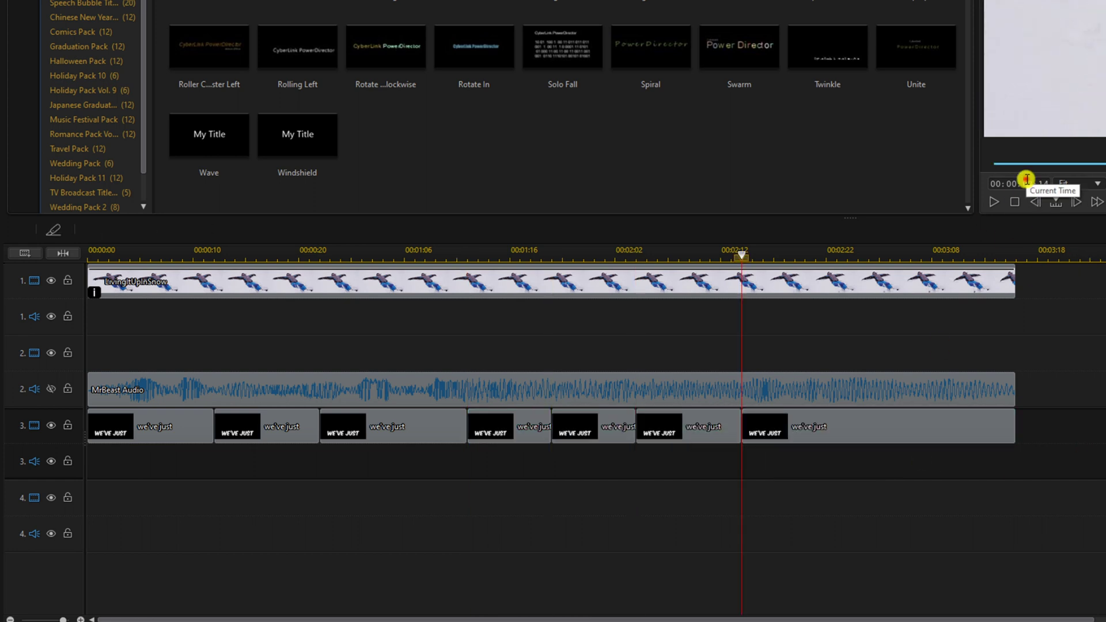
left_click(861, 434)
key("ctrl+t")
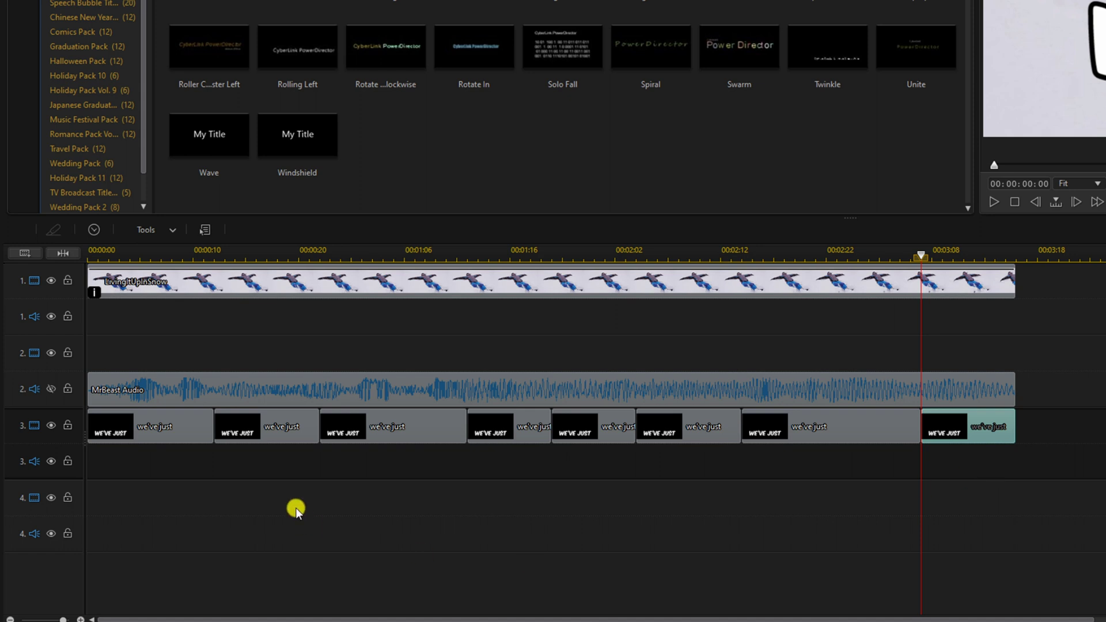
left_click(190, 435)
key("Home")
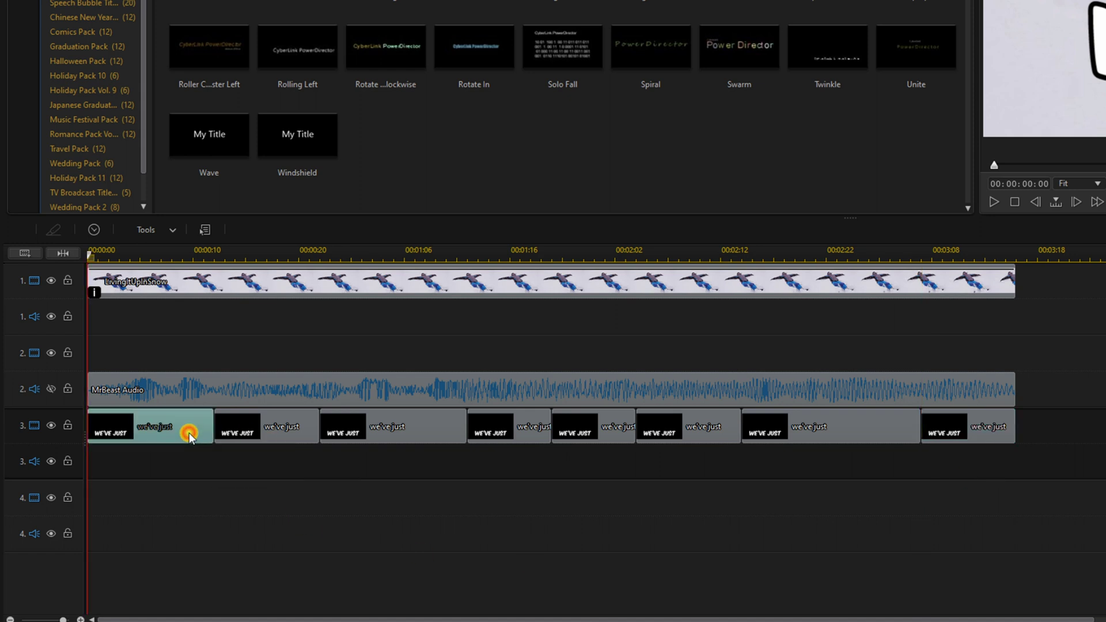
- Change the second caption piece to 'landed in', centred horizontally
left_click(279, 429)
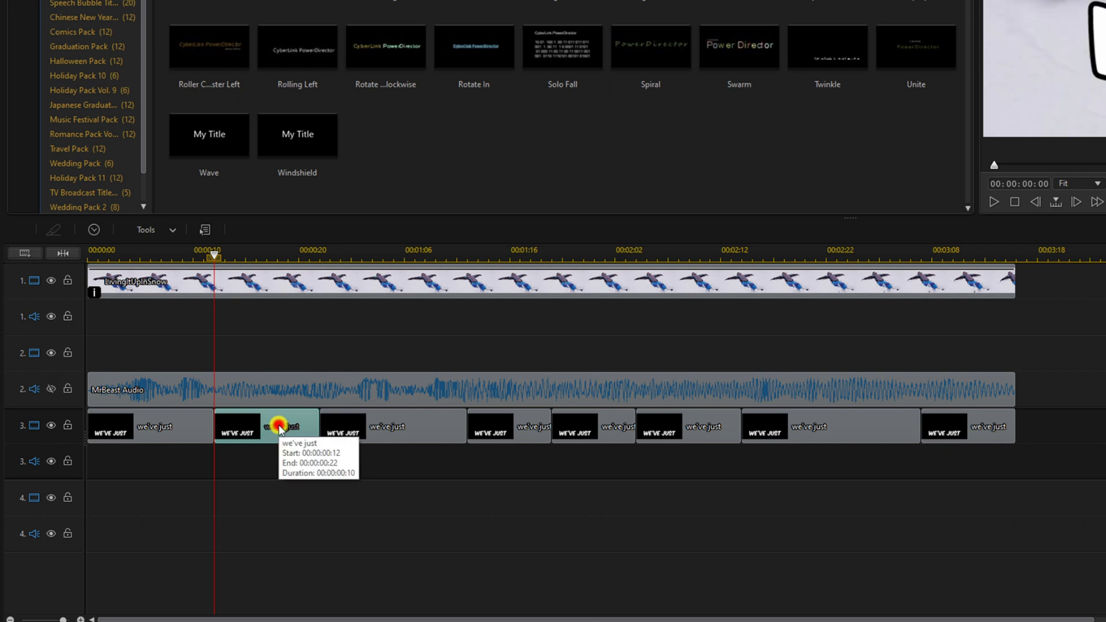
double_click(279, 429)
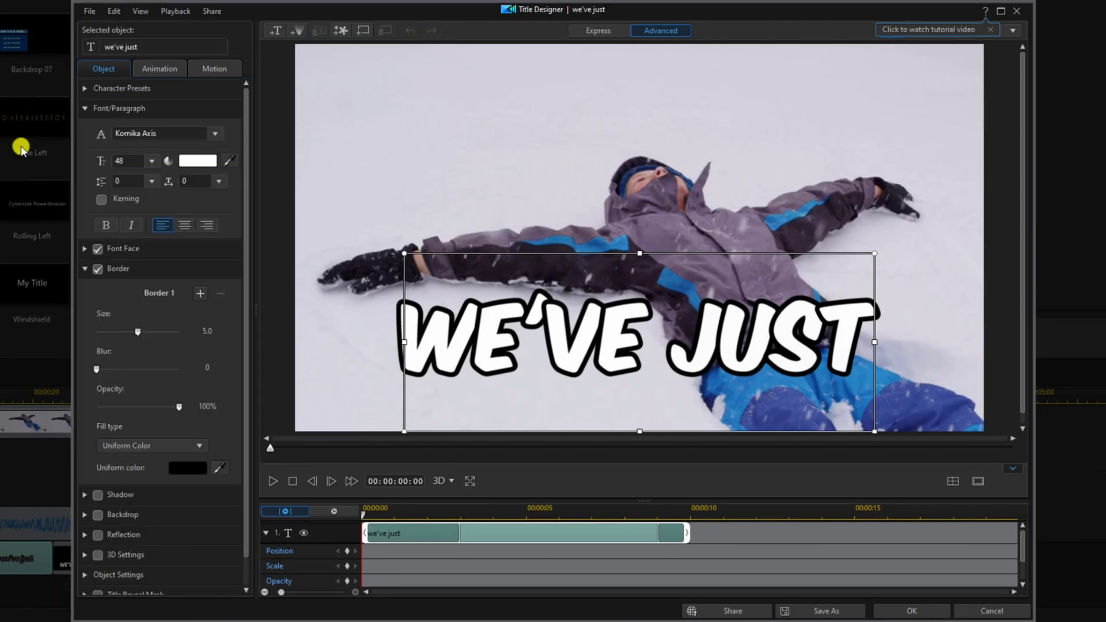
left_click(144, 45)
left_click_drag(128, 47, 82, 48)
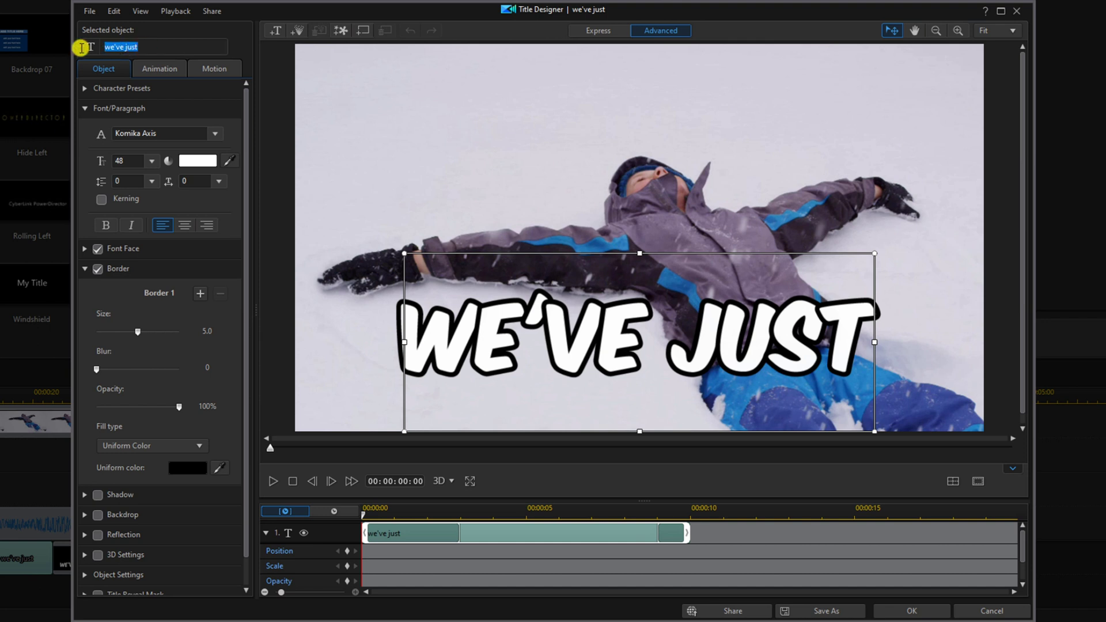
type("landed in")
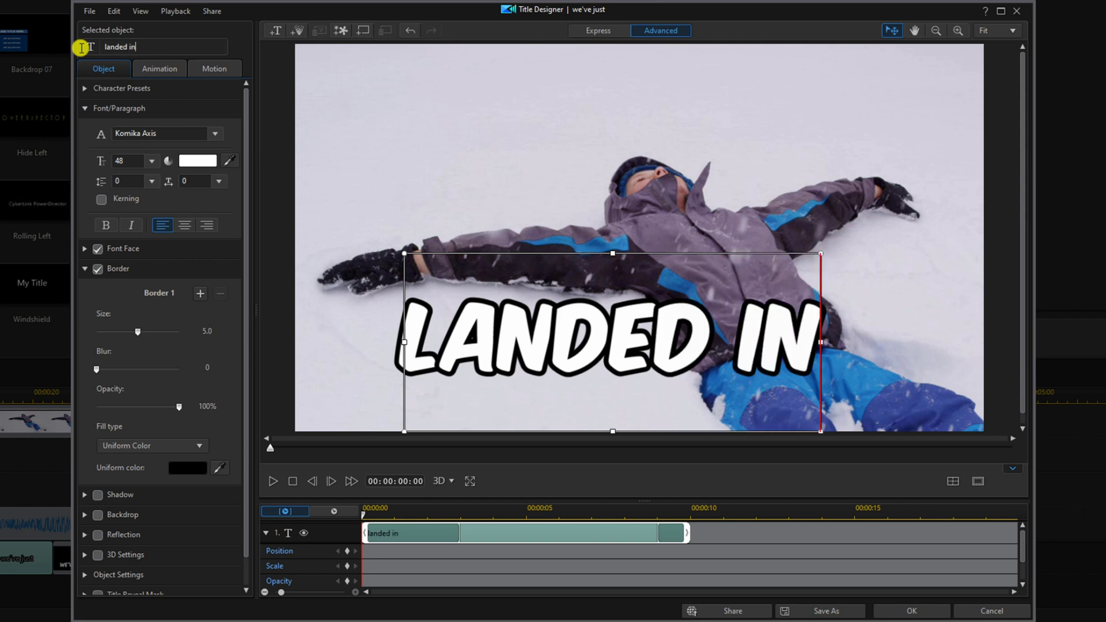
left_click(953, 481)
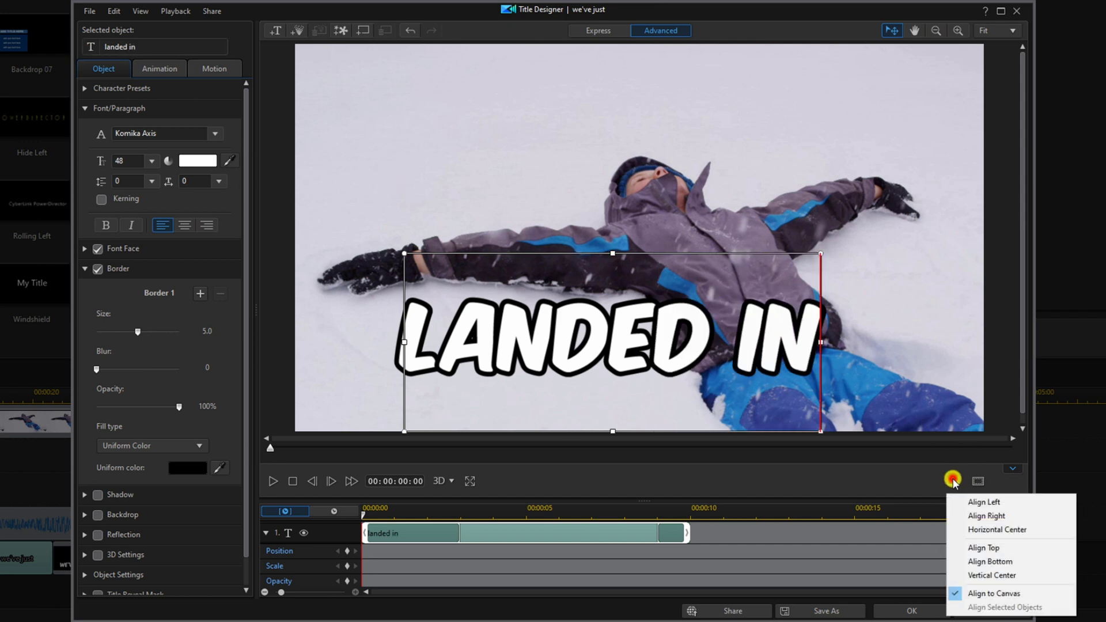
left_click(974, 530)
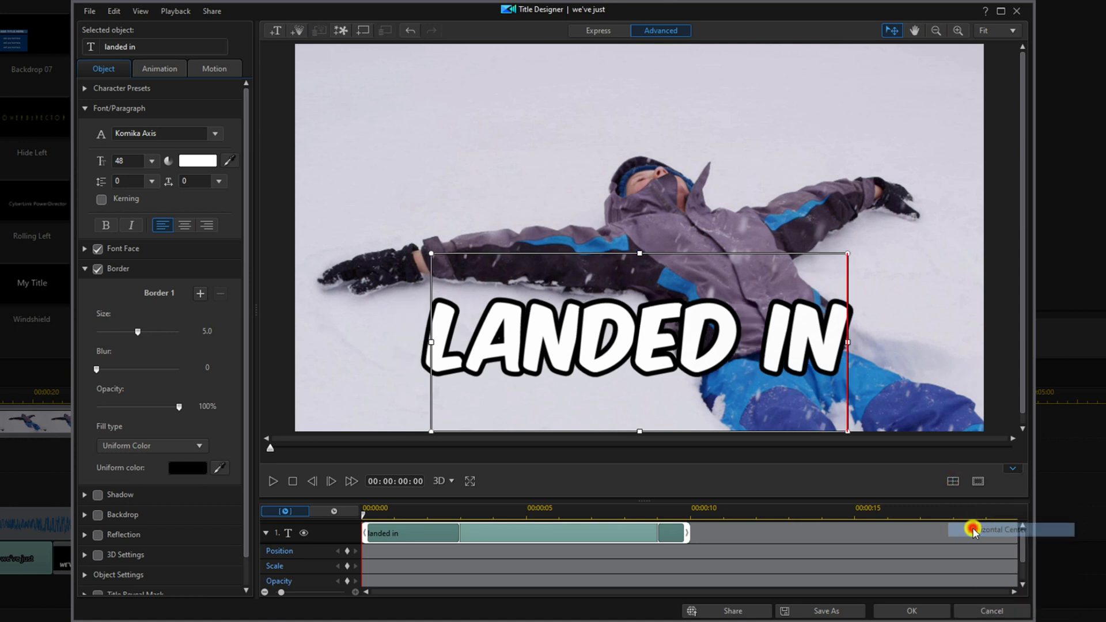
left_click(911, 610)
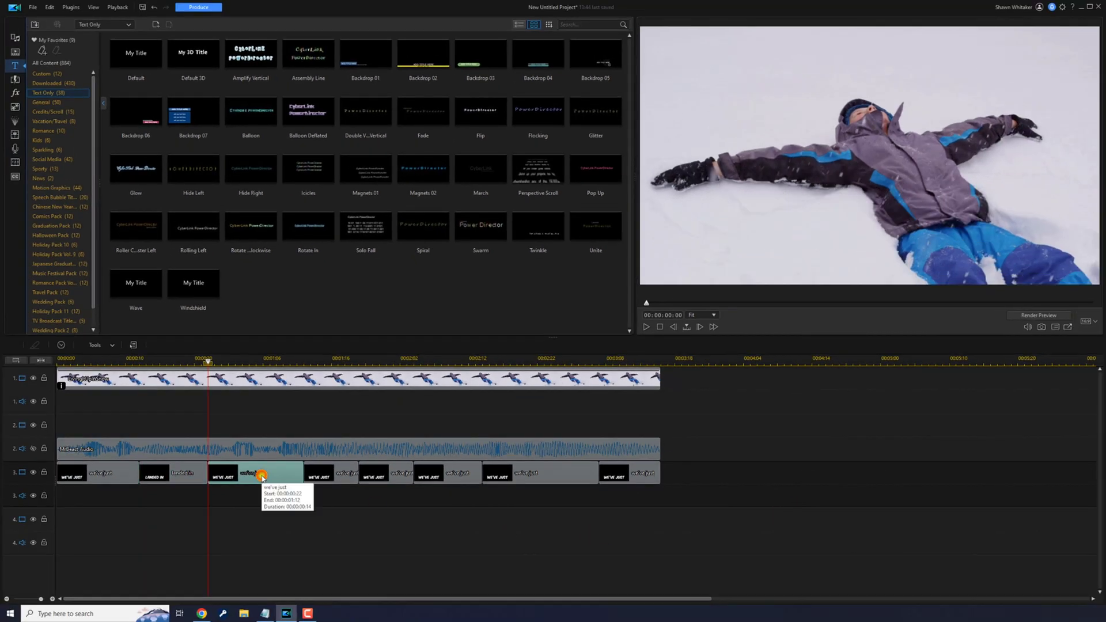
- Retitle the third caption ANTARCTICA and finish the last caption so it reads HERE
double_click(257, 472)
type("ANTARCTICA")
left_click(800, 507)
double_click(340, 474)
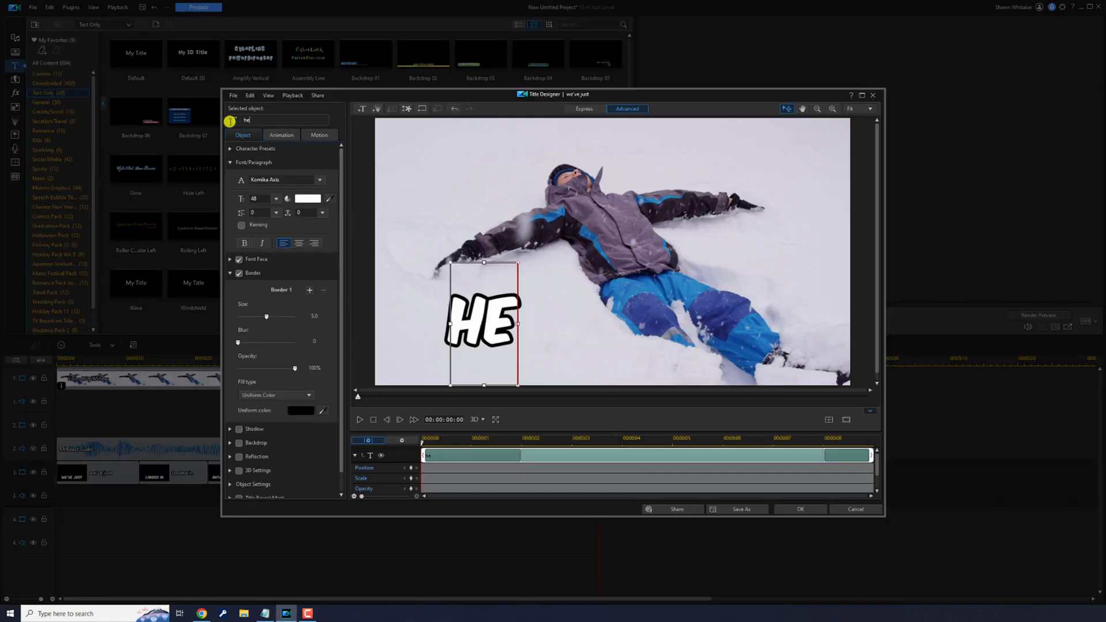
type("RE")
left_click(796, 509)
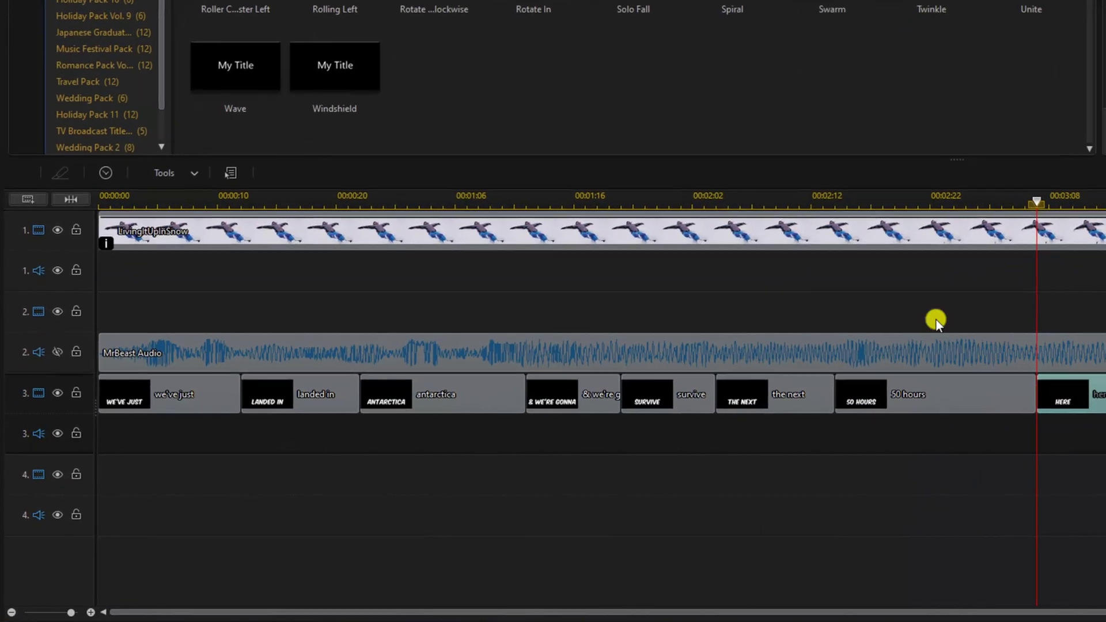
- Open Crop/Zoom/Pan for the snow clip, shrinking and moving the crop frame onto the child
left_click(648, 229)
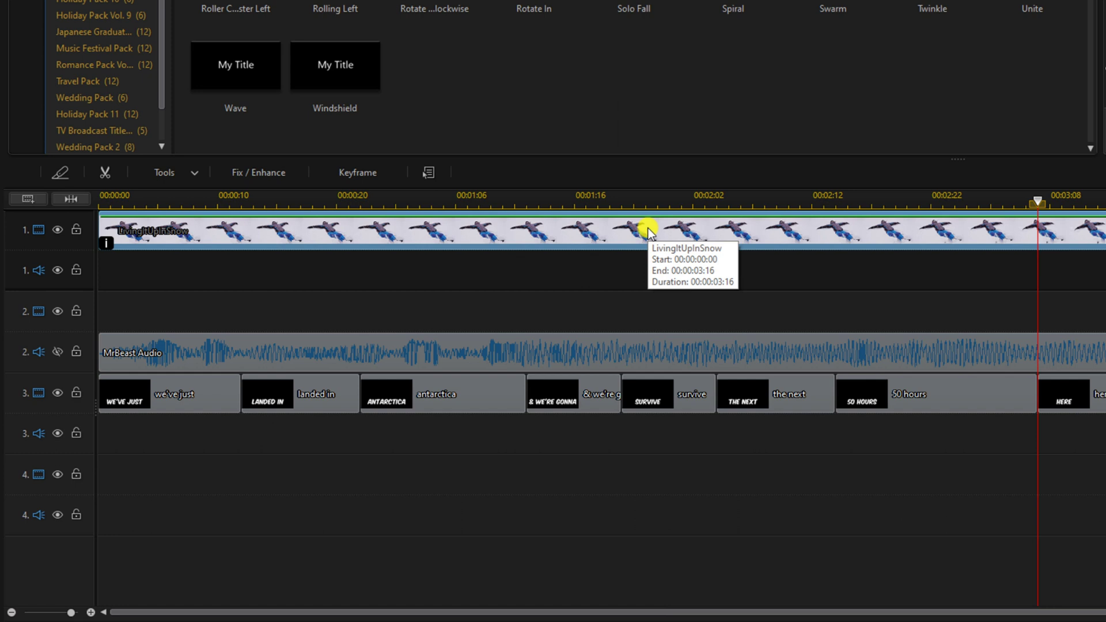
left_click(195, 172)
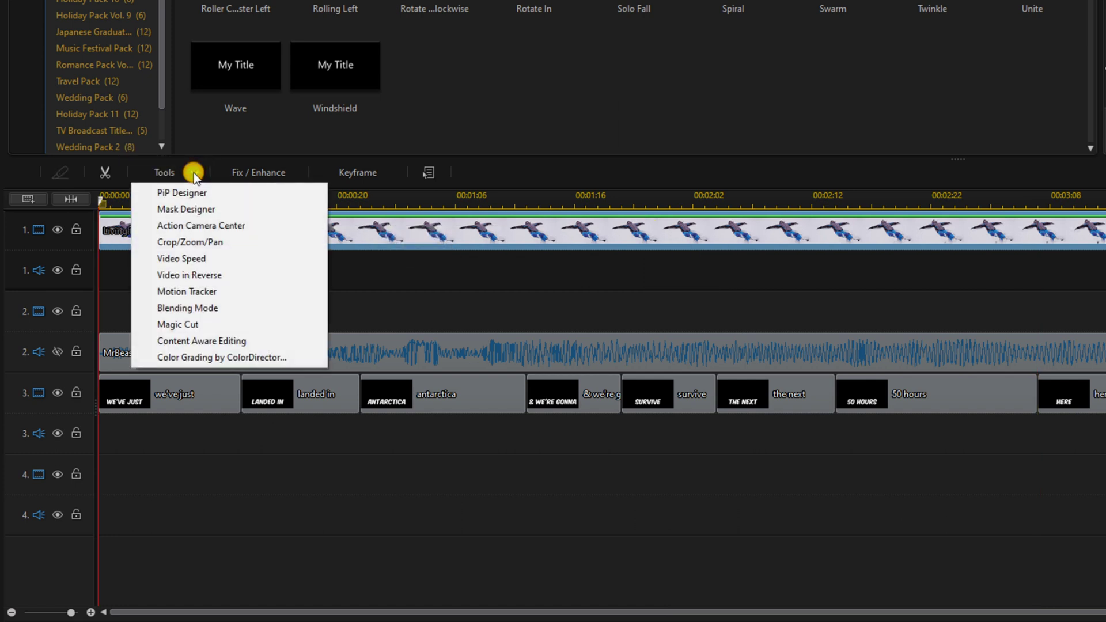
left_click(227, 241)
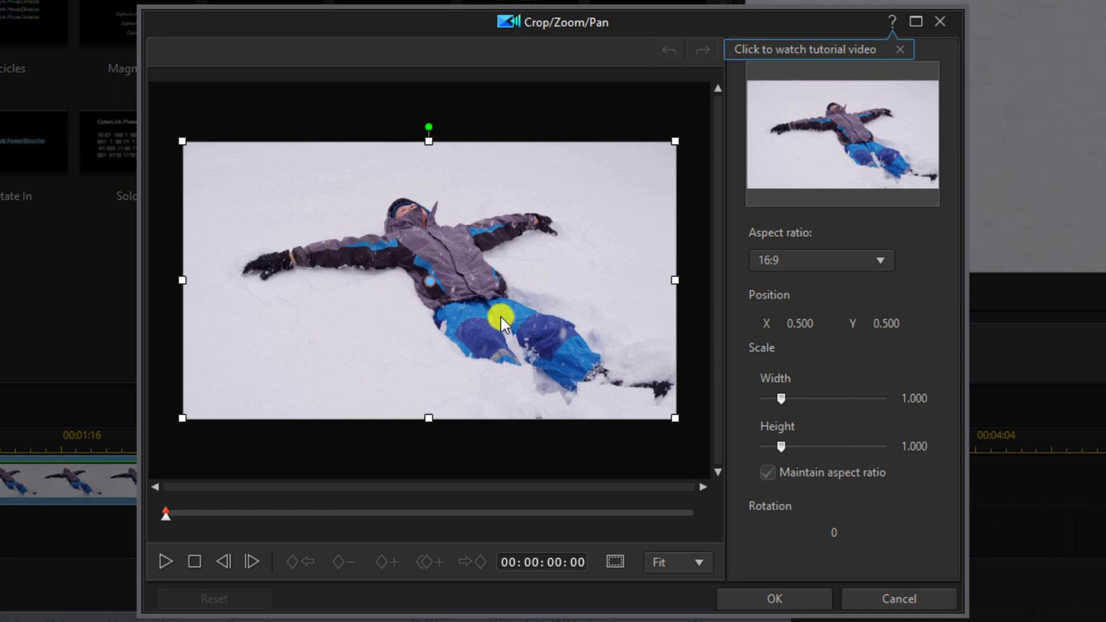
left_click(675, 419)
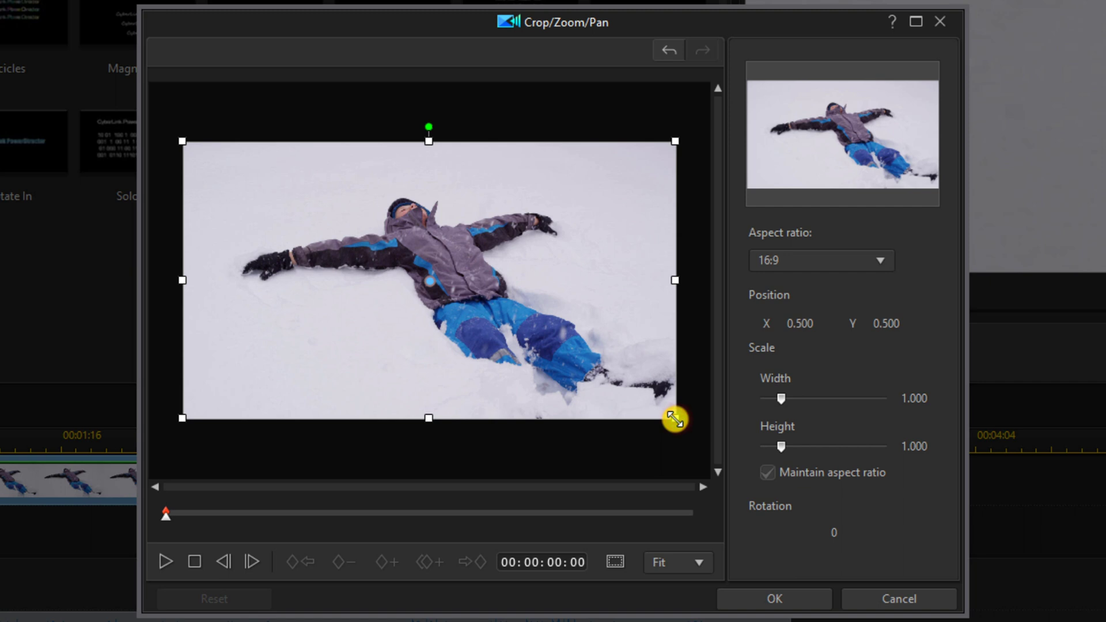
left_click_drag(667, 410, 610, 367)
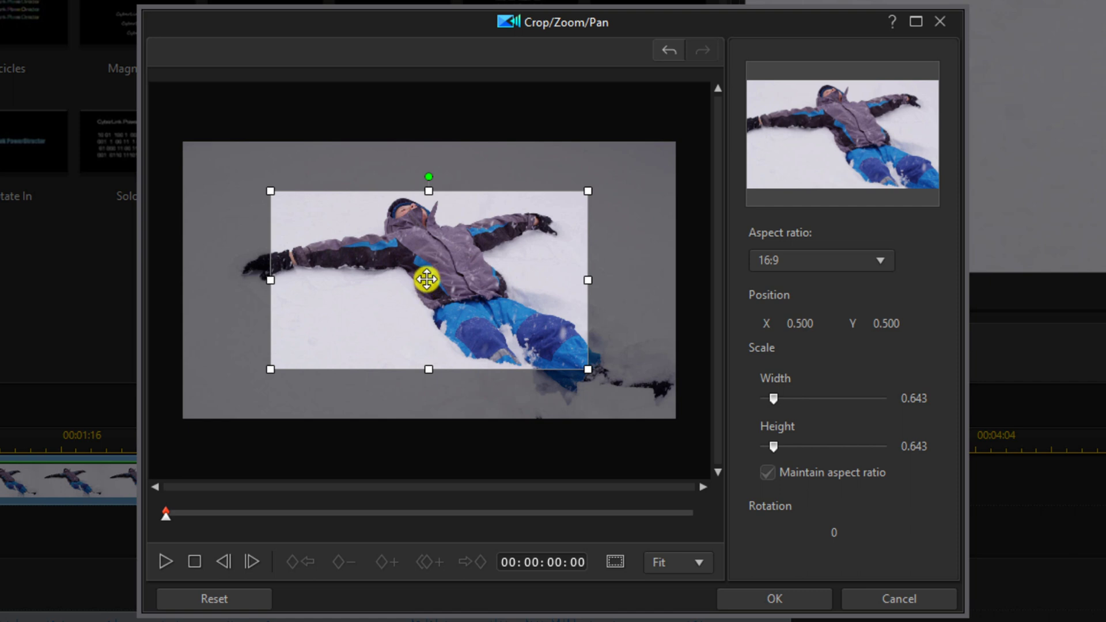
left_click_drag(427, 281, 406, 239)
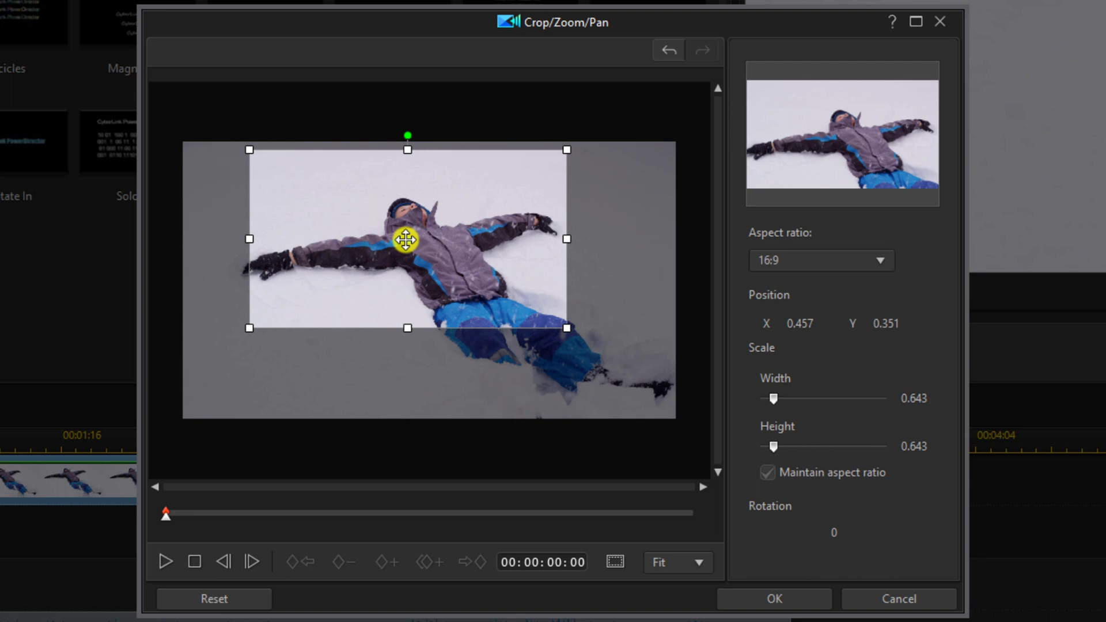
- Set the opening crop to width 0.686, X 0.426 and Y 0.343
left_click(929, 398)
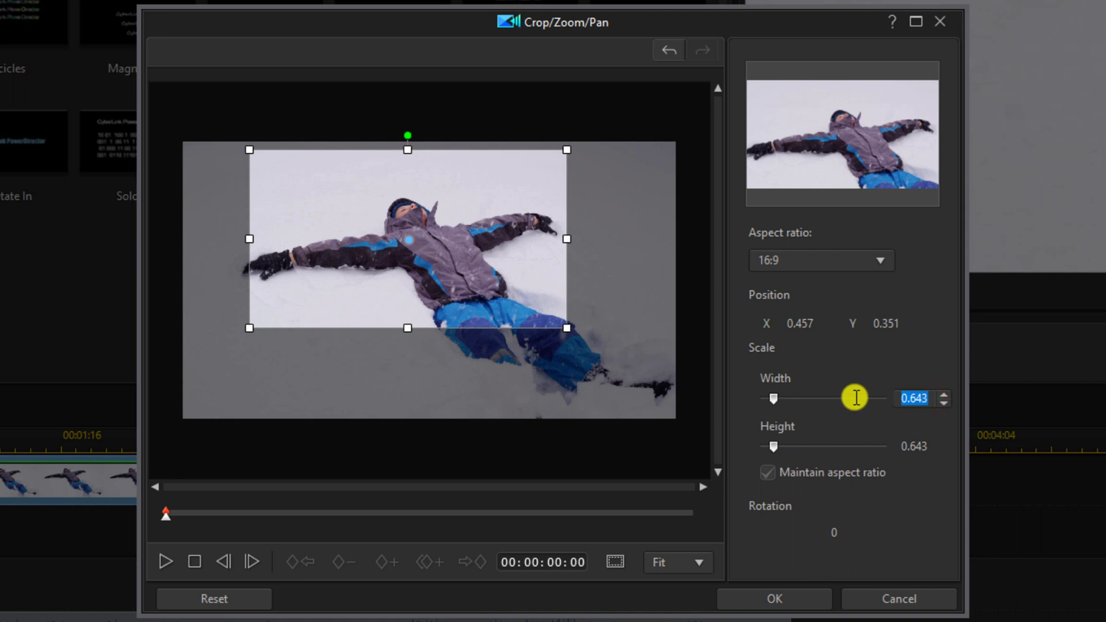
type("0.686")
key("Return")
left_click(822, 321)
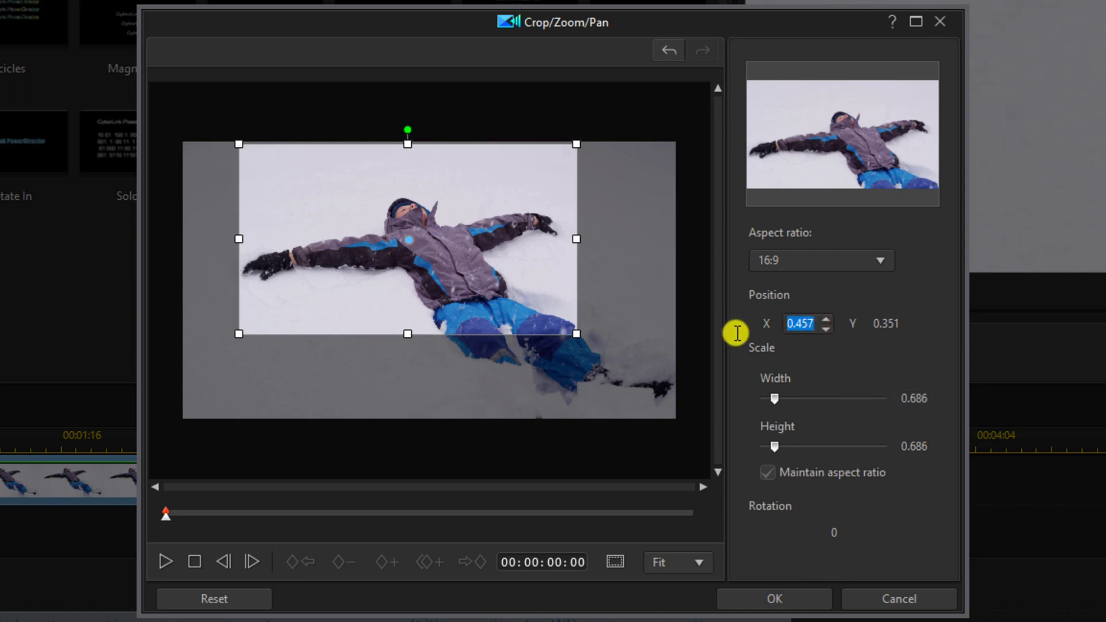
type("0.426")
key("Return")
left_click(904, 319)
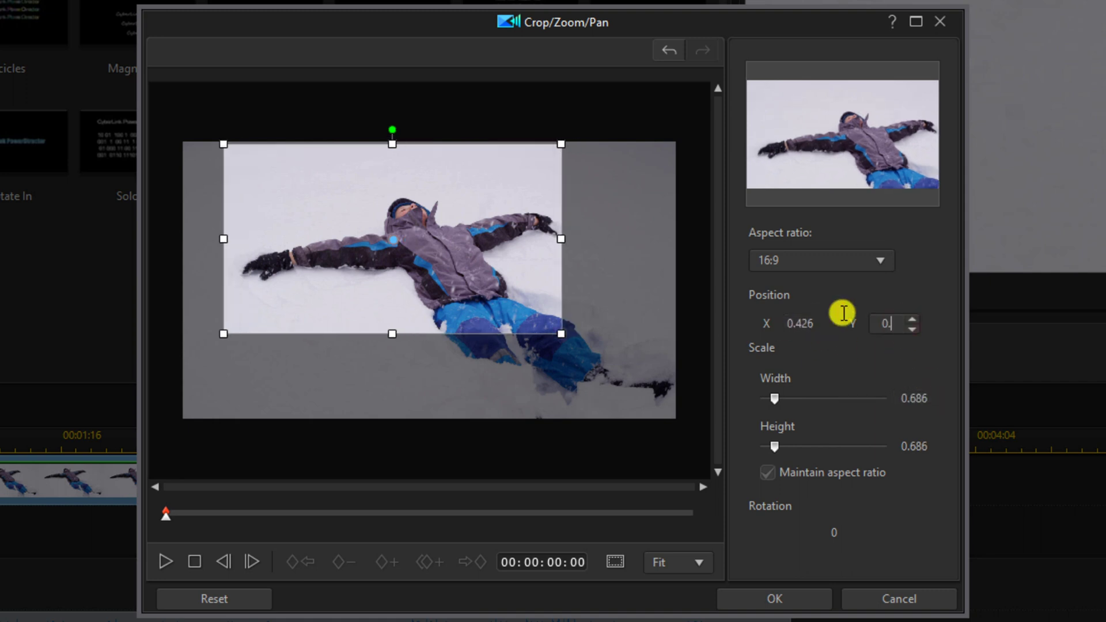
type("0.343")
key("Return")
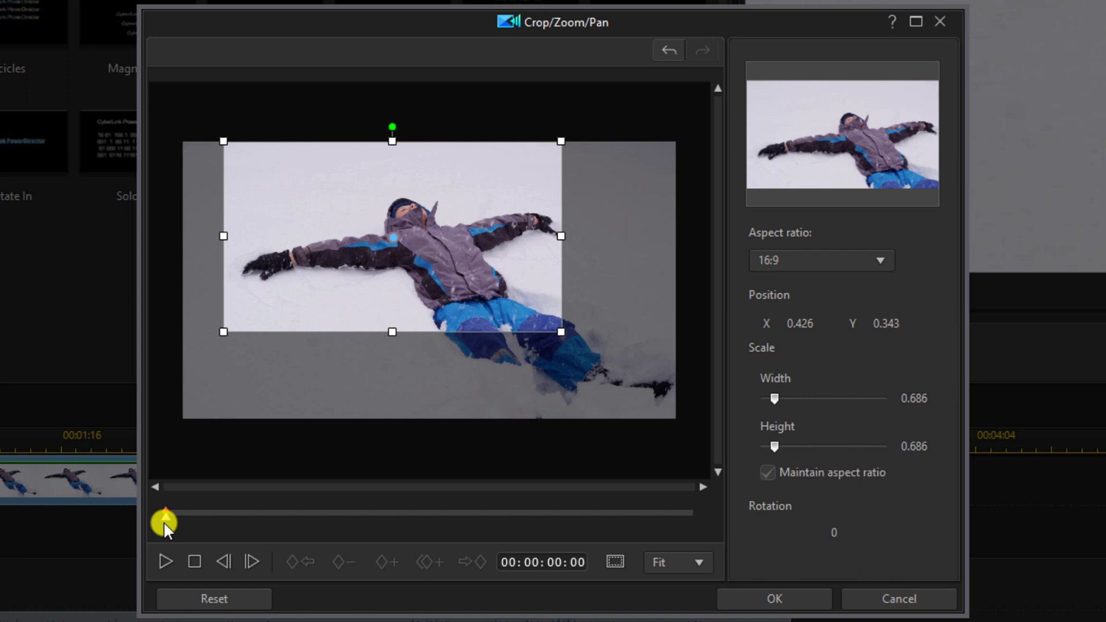
- Add a keyframe at the clip's end, 00:00:03:16, with the crop frame enlarged and recentred
left_click_drag(164, 519, 747, 544)
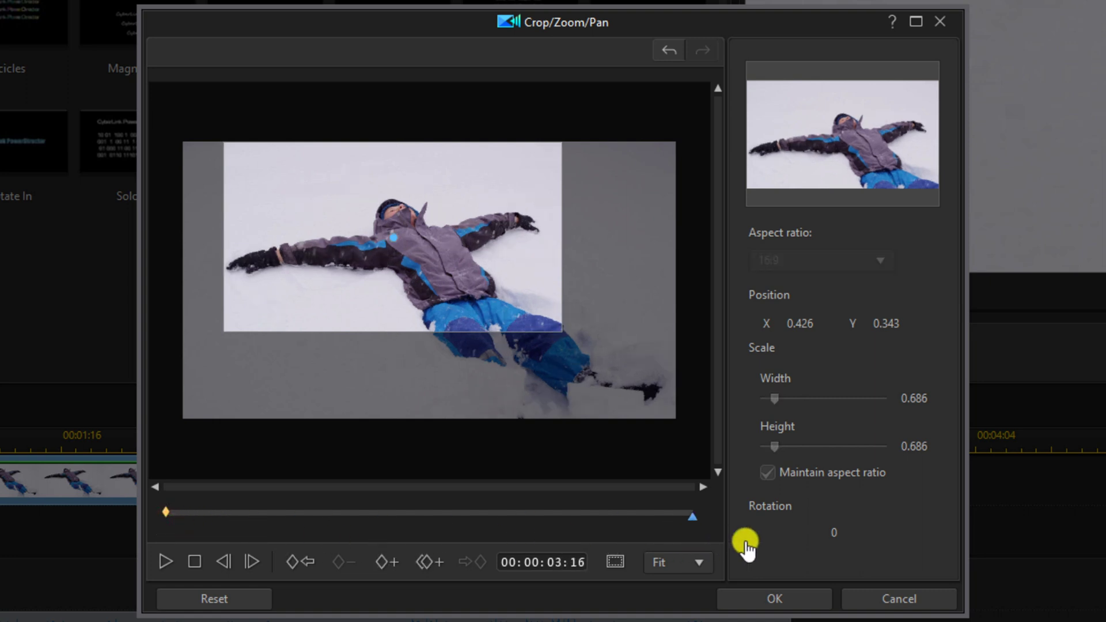
left_click(383, 562)
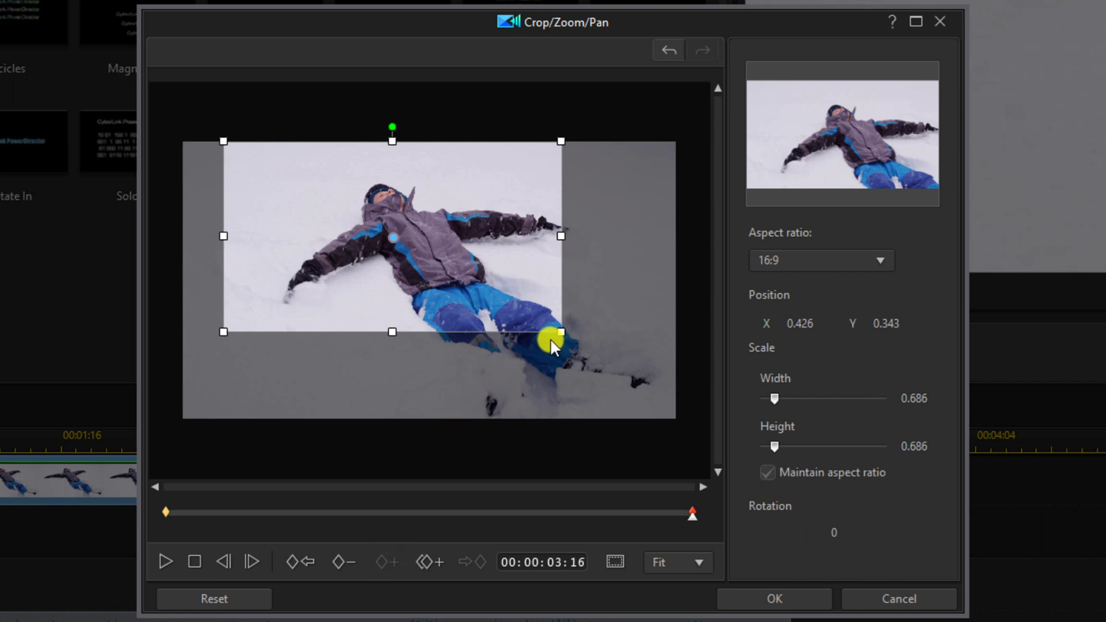
left_click_drag(559, 332, 597, 354)
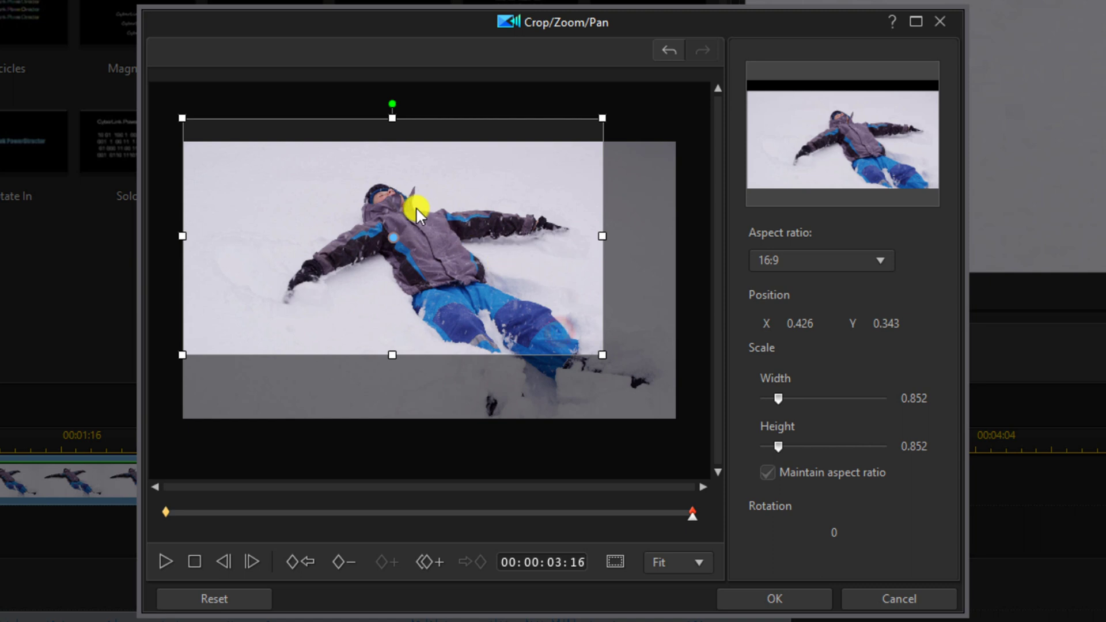
left_click_drag(391, 236, 428, 260)
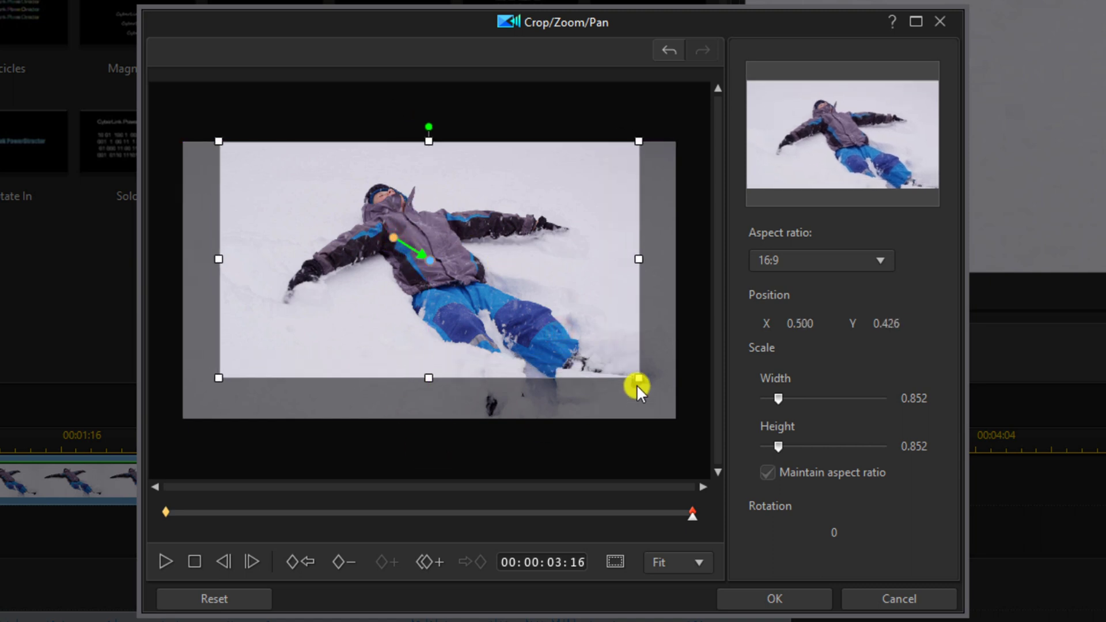
- Set the end keyframe to width 0.91 and Y 0.455, then apply the crop settings
left_click(921, 398)
type("0.91")
key("Return")
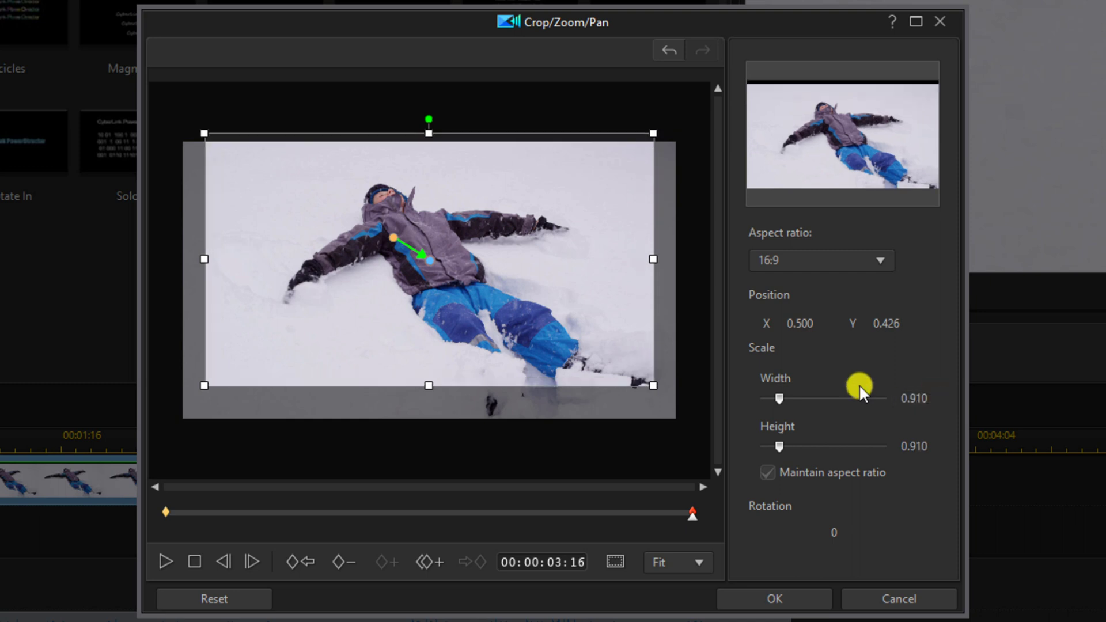
left_click(775, 325)
left_click(890, 323)
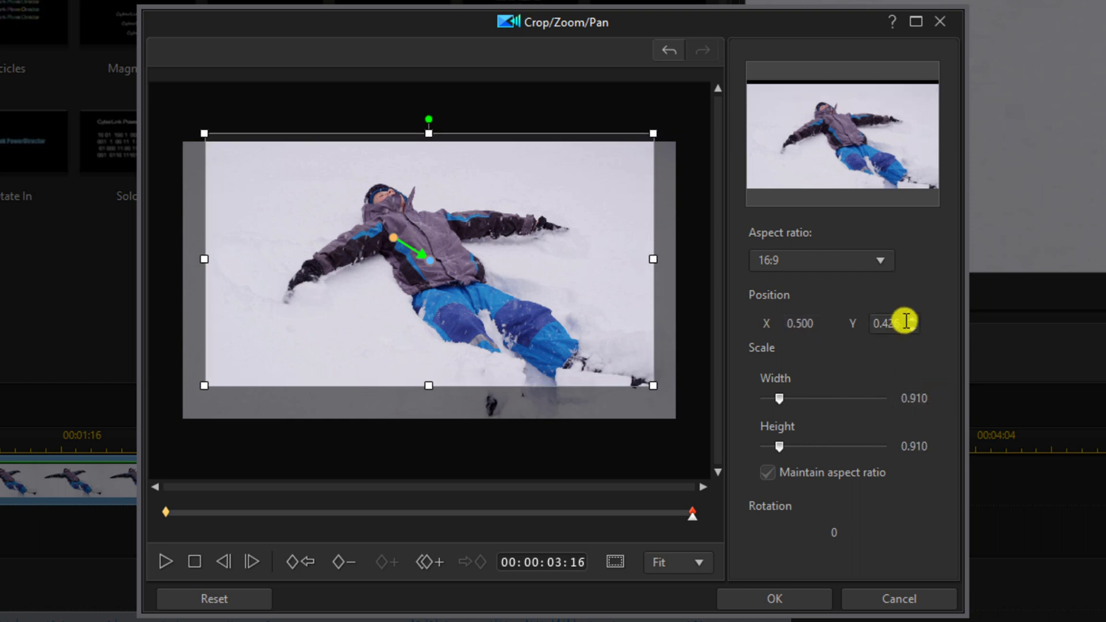
type("0.455")
key("Return")
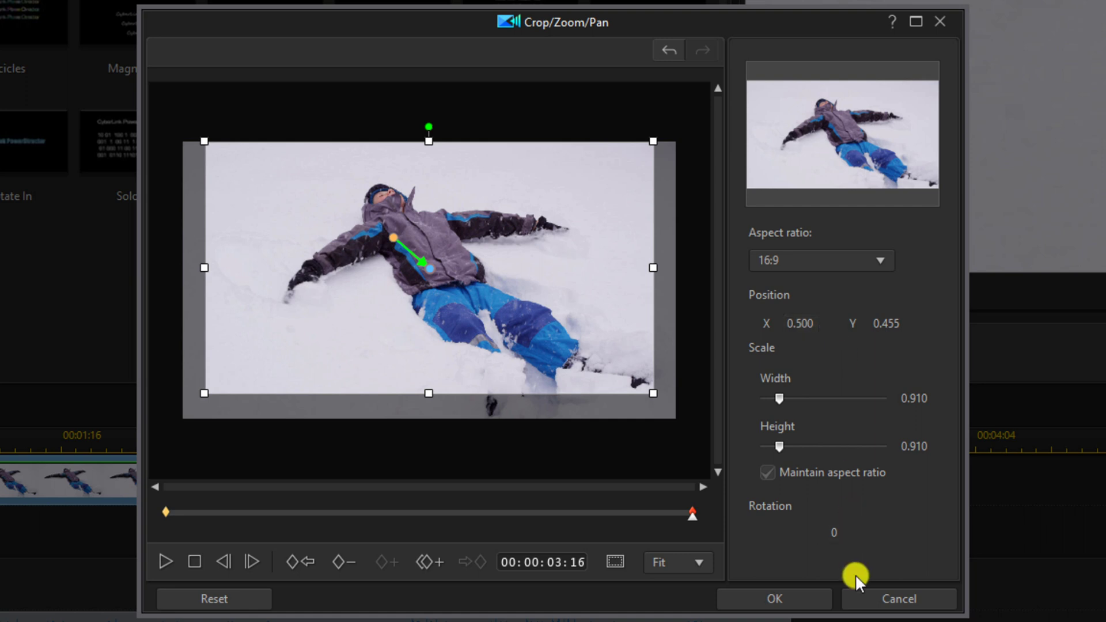
left_click(784, 603)
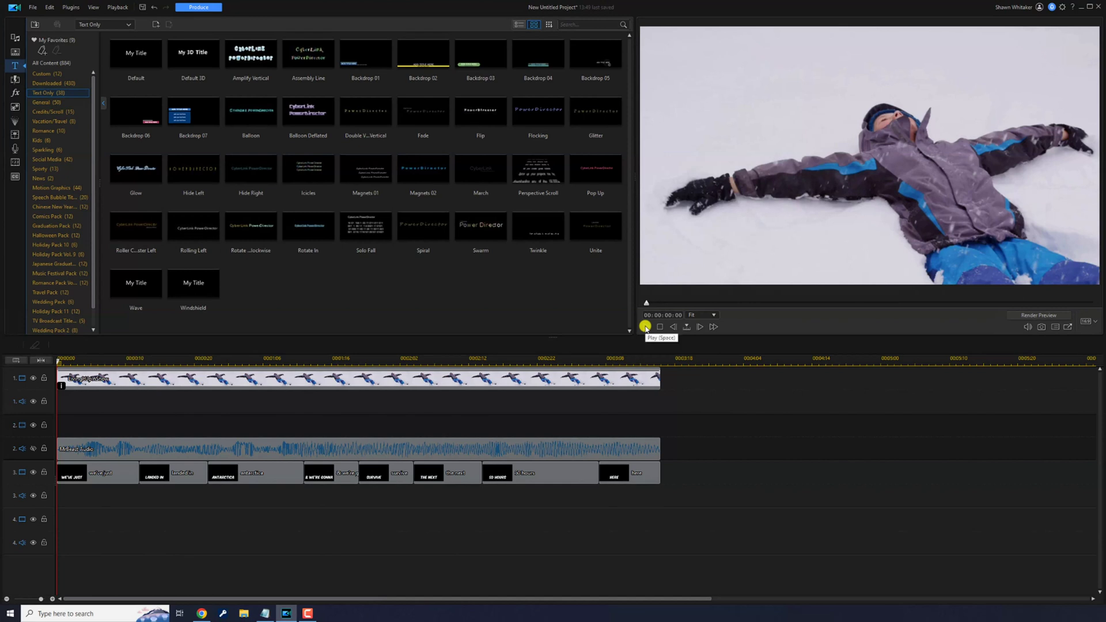
- Play the project in the preview to watch the zoom-out with captions
left_click(645, 327)
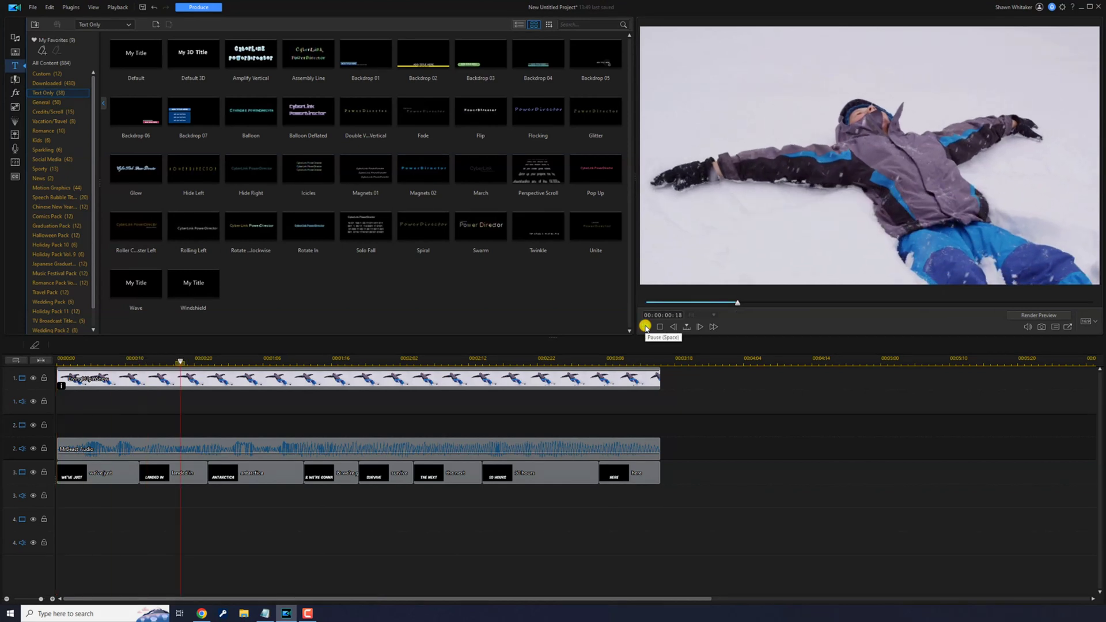